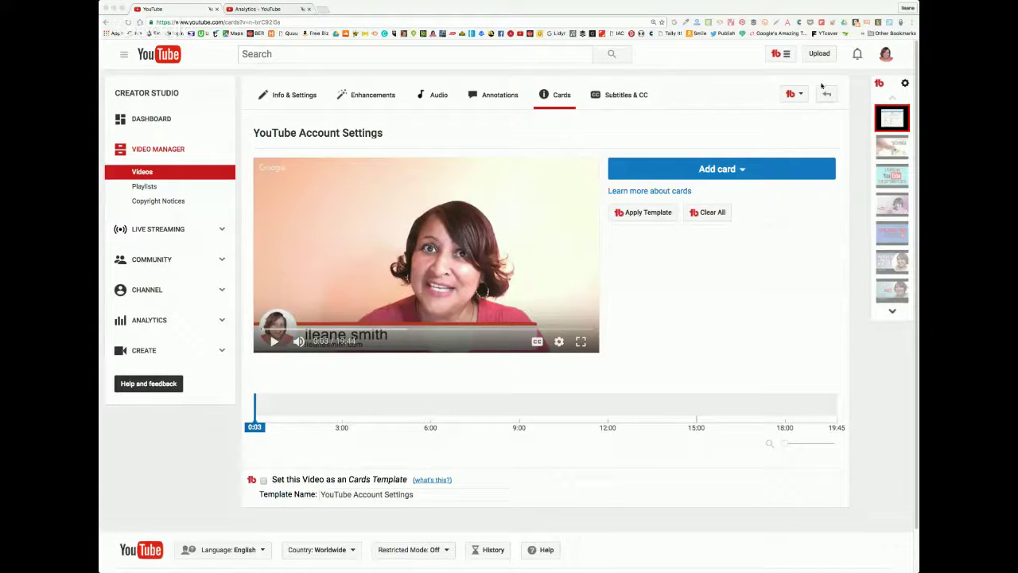
Step: Go to the channel's video list and open the Cards editor for the "YouTube Account Settings" video
click(877, 359)
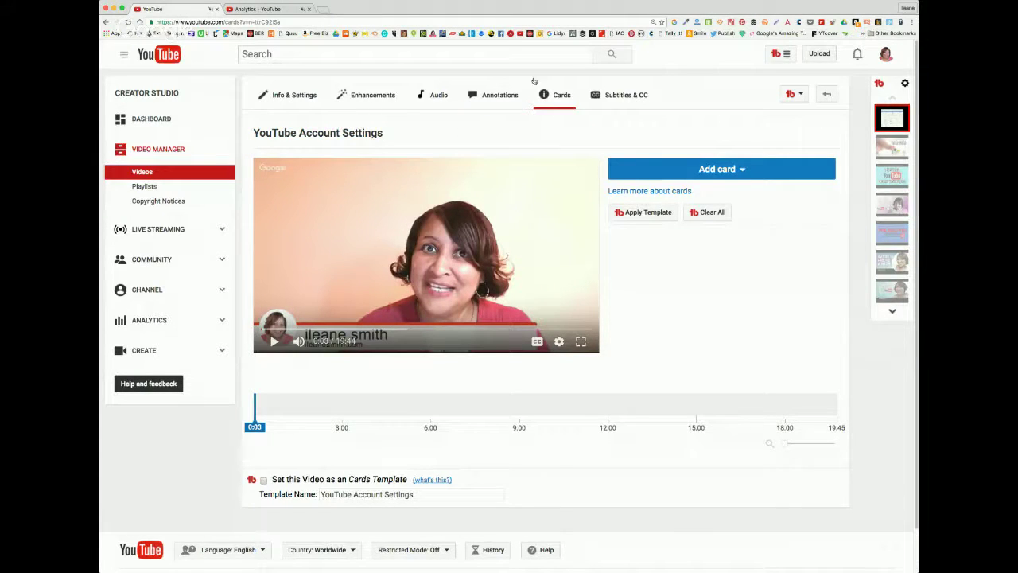
click(521, 33)
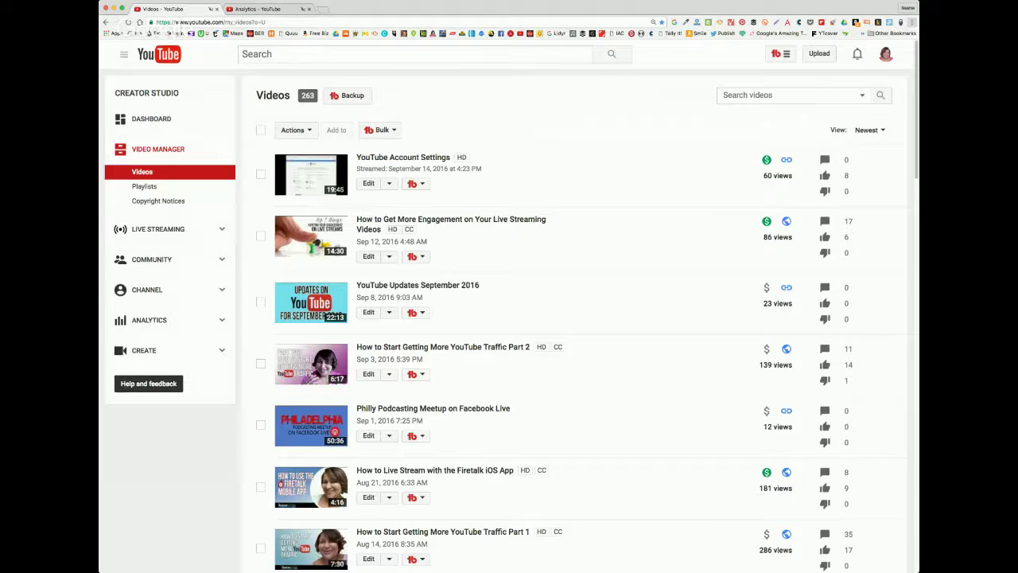
key(super+equal)
key(super+equal)
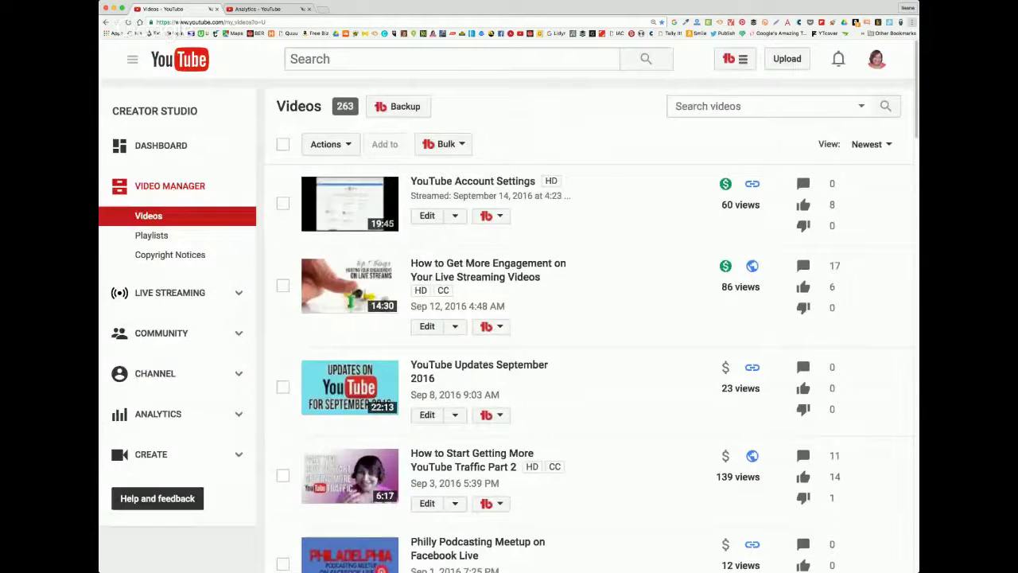
click(455, 217)
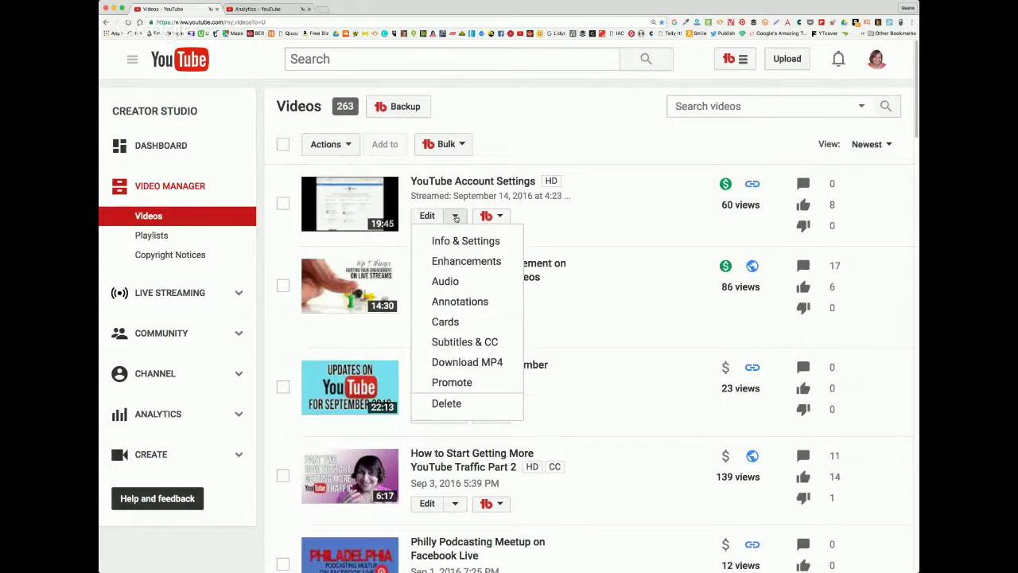
click(446, 323)
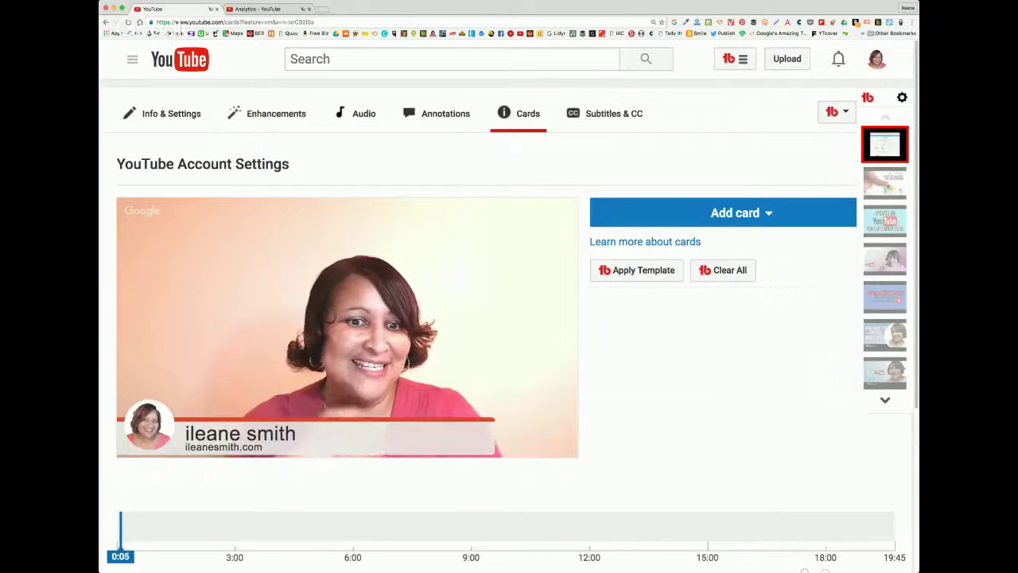
Step: Review the card types that can be added to the video, then pause the preview at 0:31
click(769, 214)
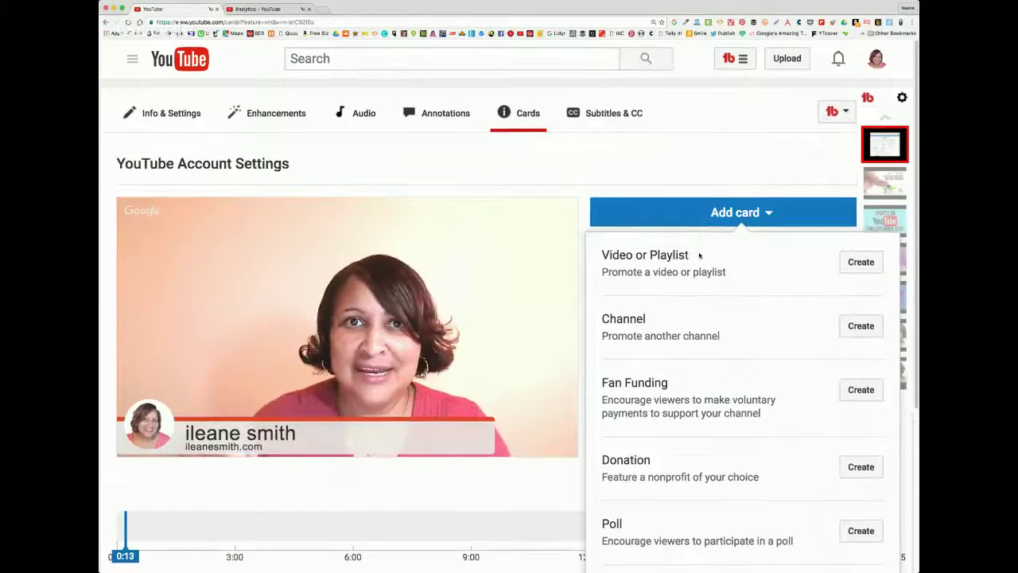
scroll(694, 242, down, 3)
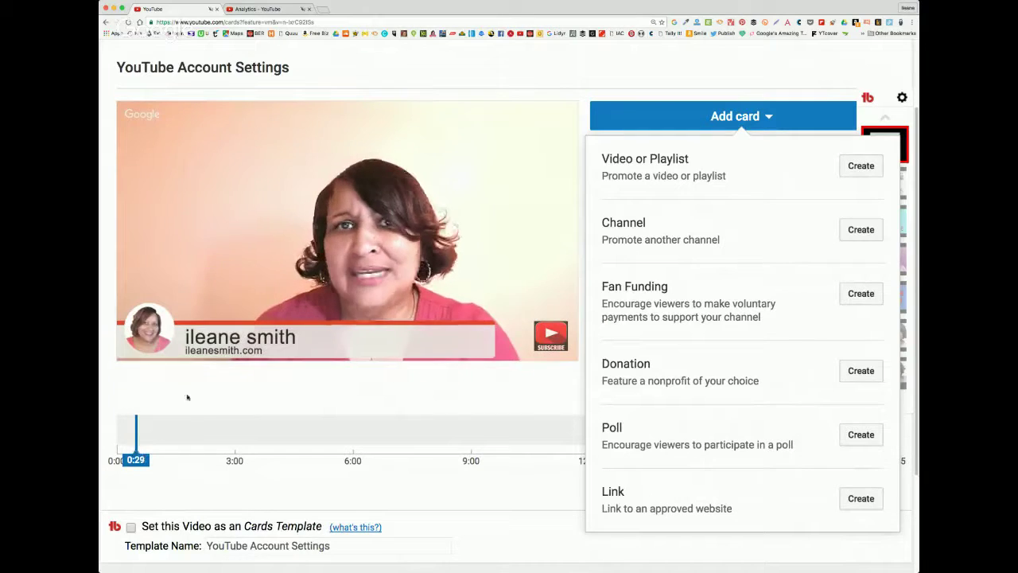
click(158, 343)
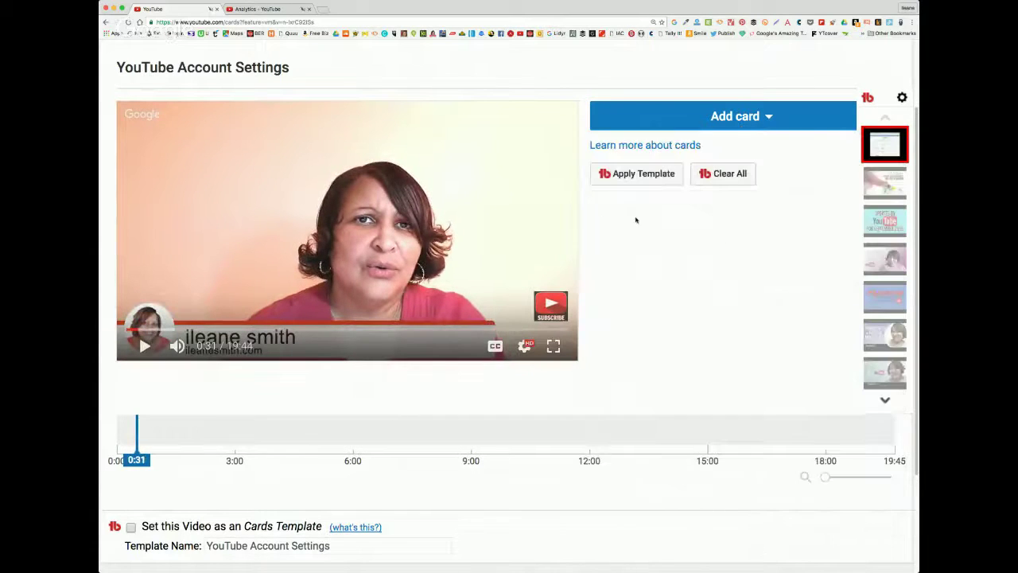
Step: Start creating a Link card and check the choices for the associated website
click(752, 119)
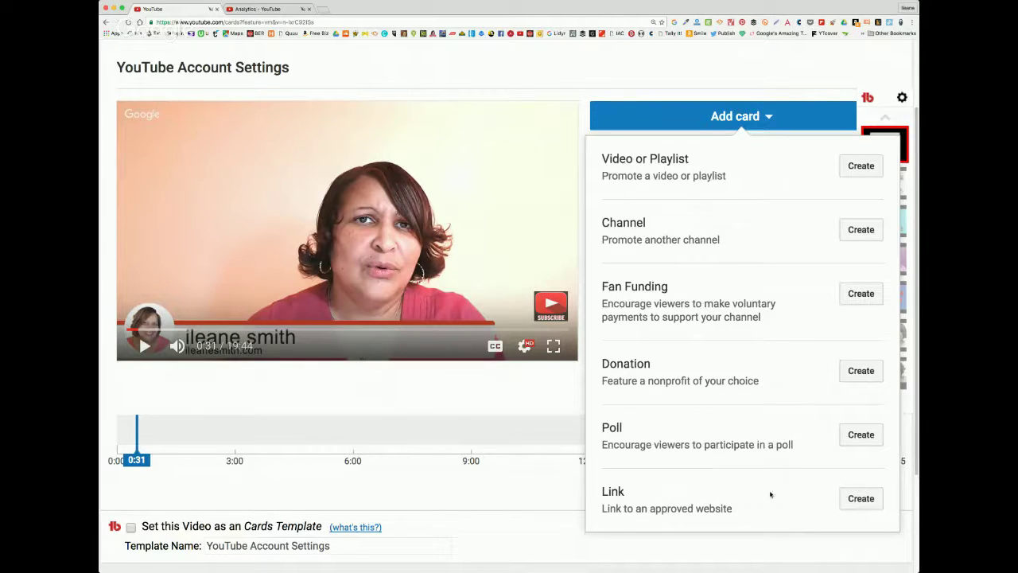
click(865, 499)
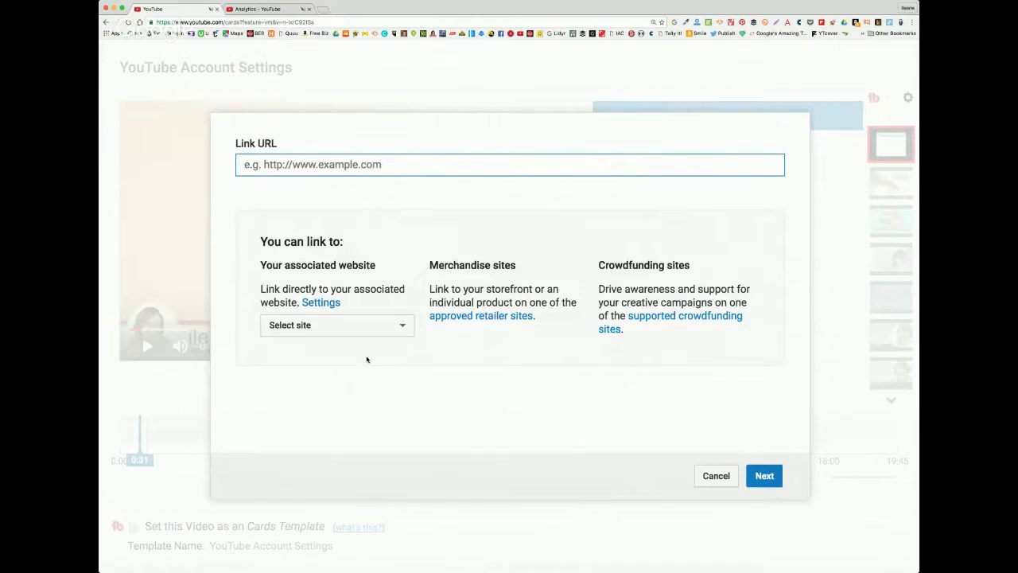
click(403, 326)
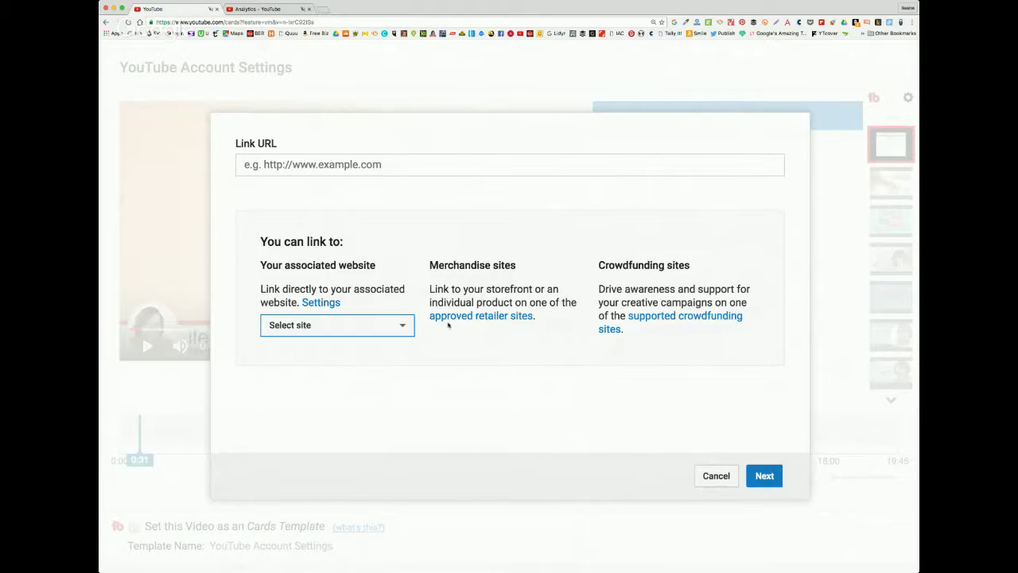
Step: Open the approved retailer sites help article and examine its list of approved retailers
click(451, 319)
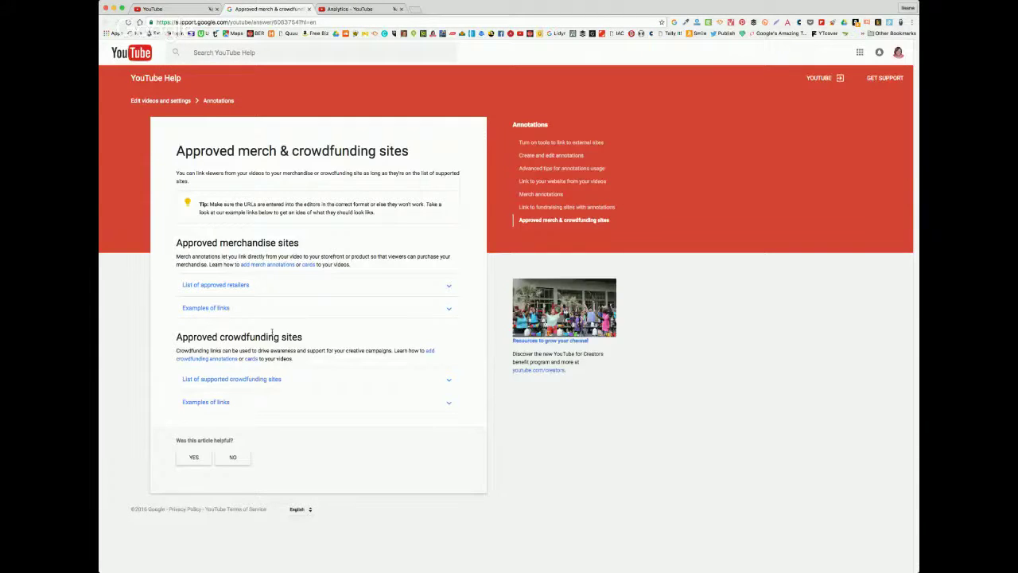
click(221, 287)
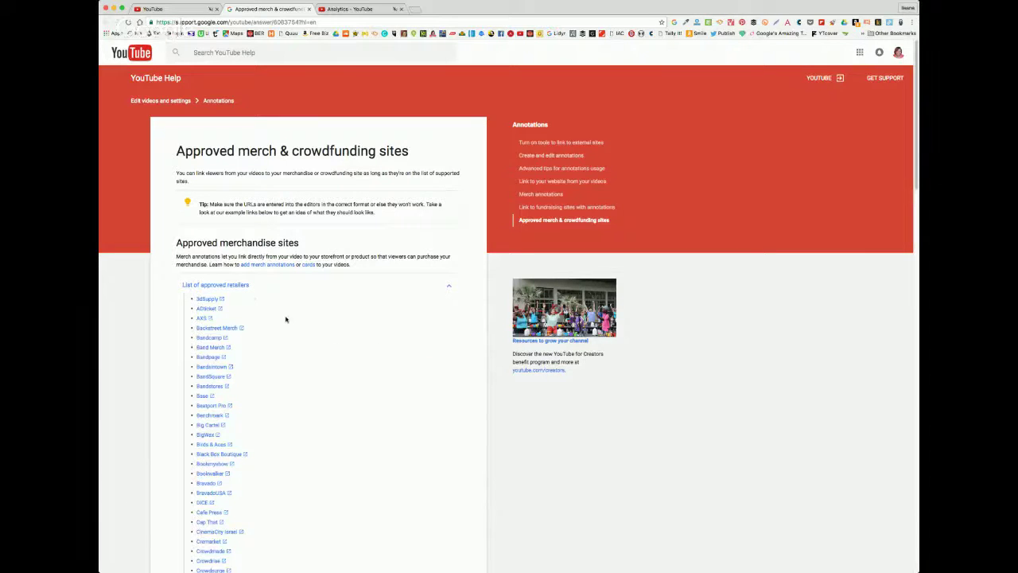
scroll(285, 319, down, 2)
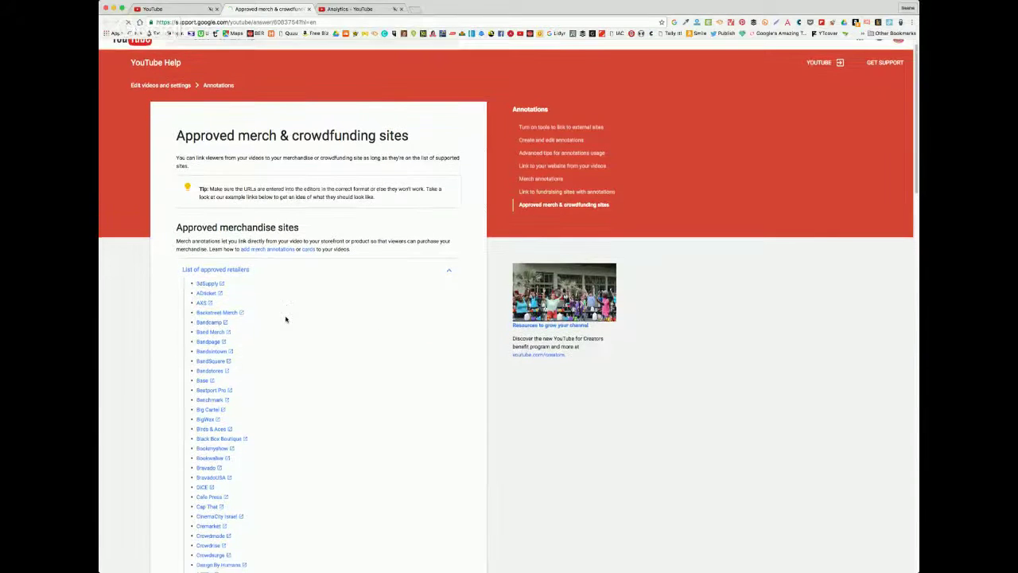
scroll(286, 319, down, 3)
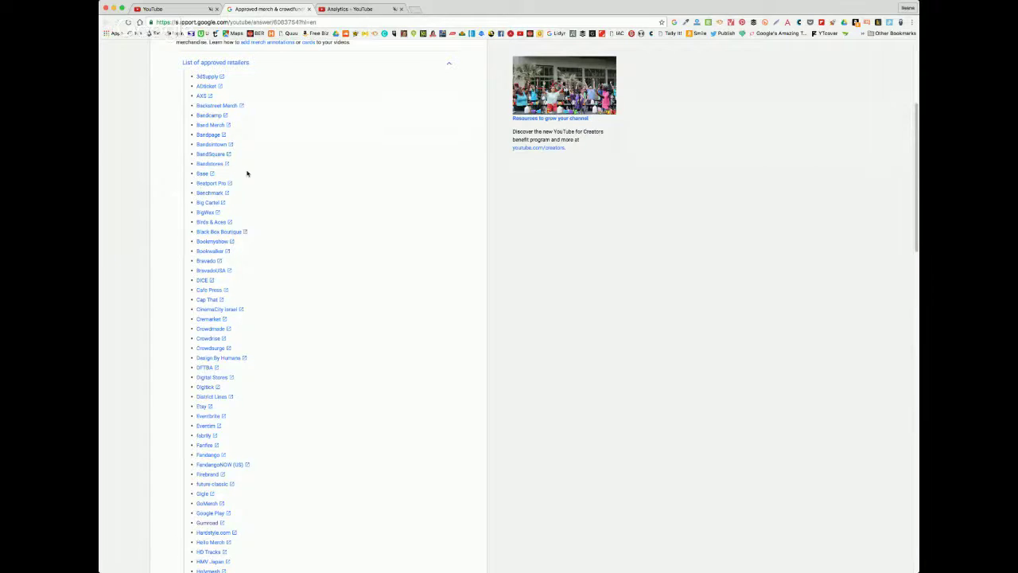
scroll(341, 234, down, 10)
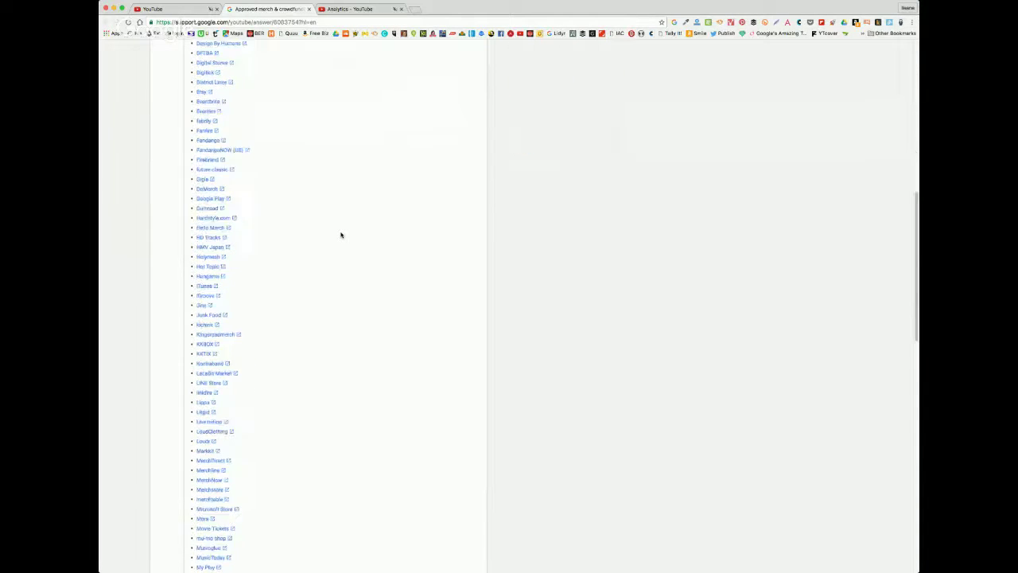
scroll(341, 234, down, 2)
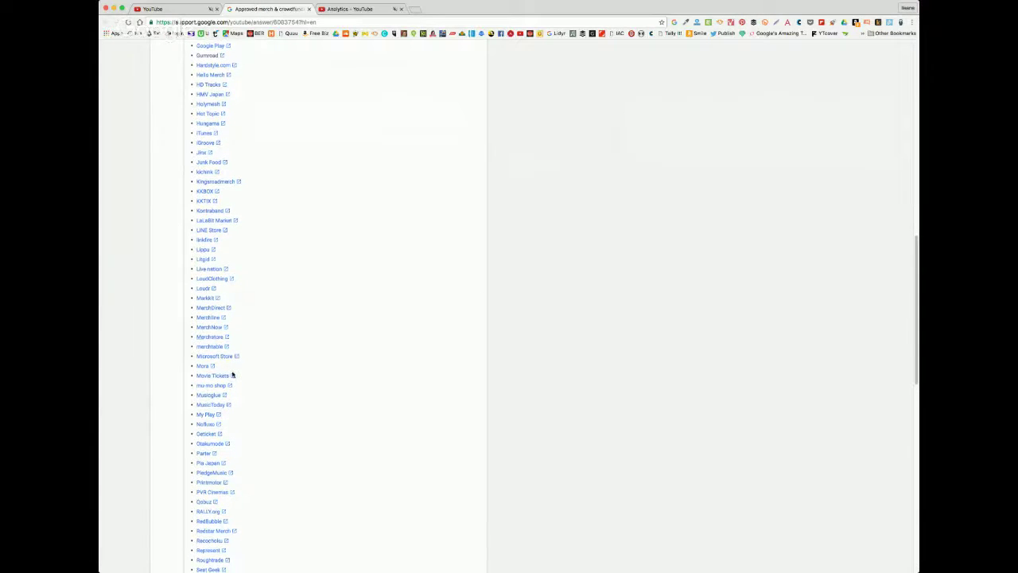
scroll(336, 251, up, 6)
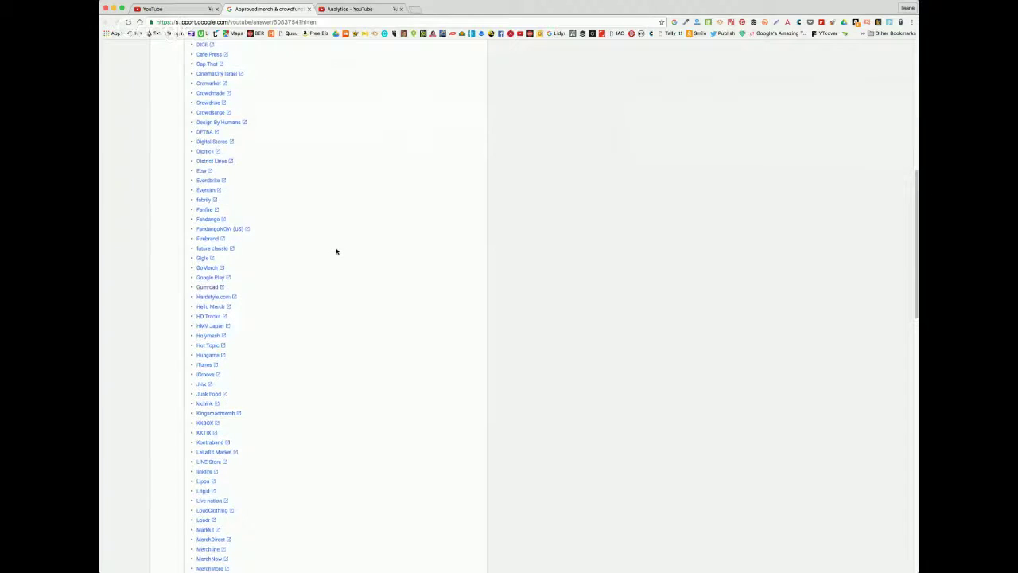
scroll(221, 284, up, 1)
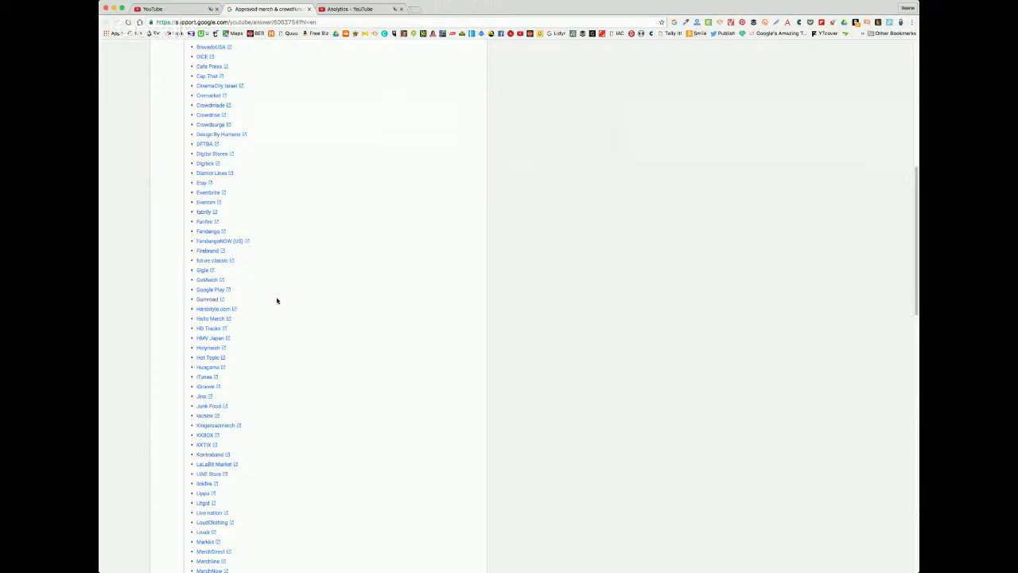
scroll(281, 305, down, 5)
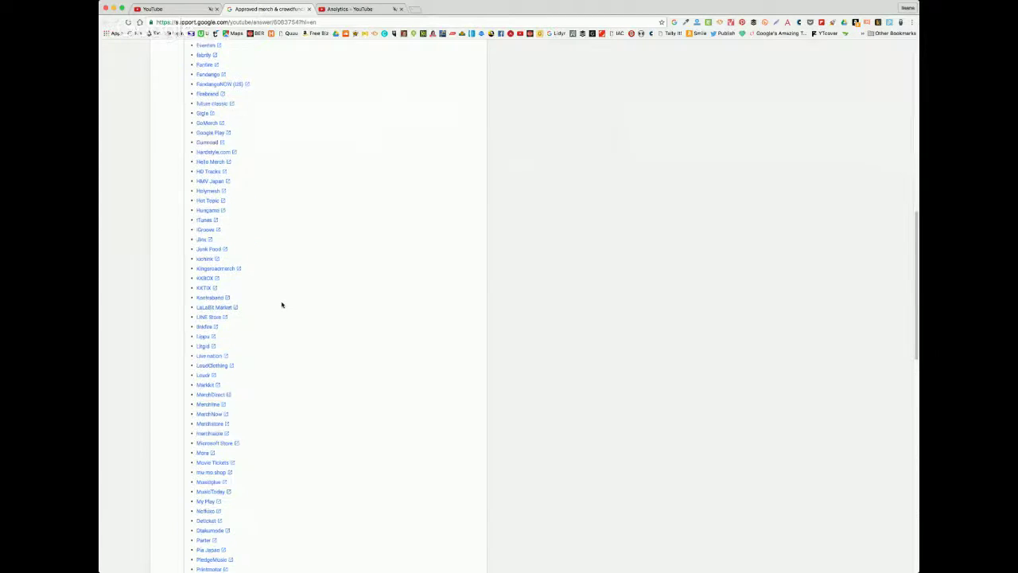
scroll(282, 304, down, 2)
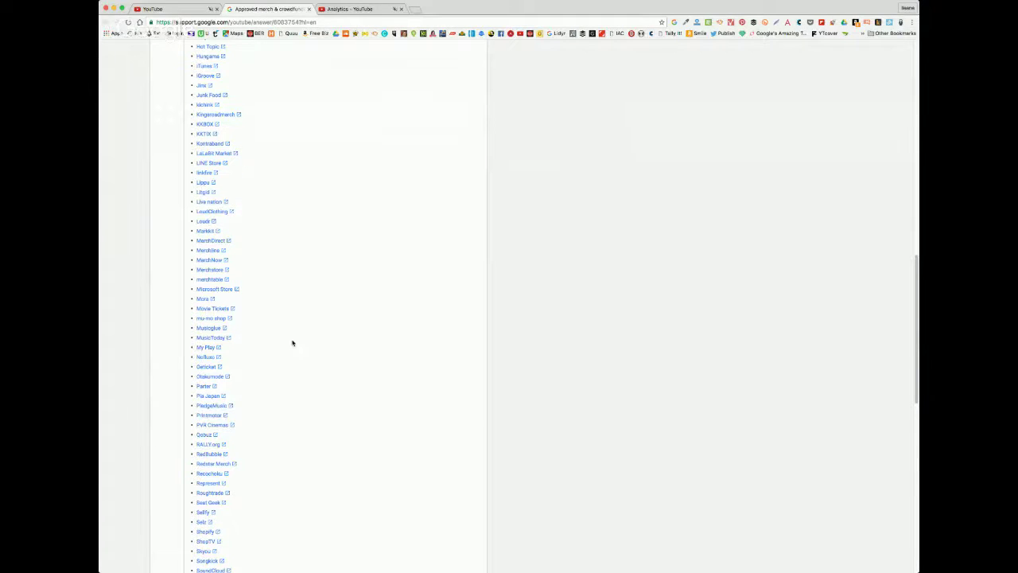
scroll(292, 342, down, 4)
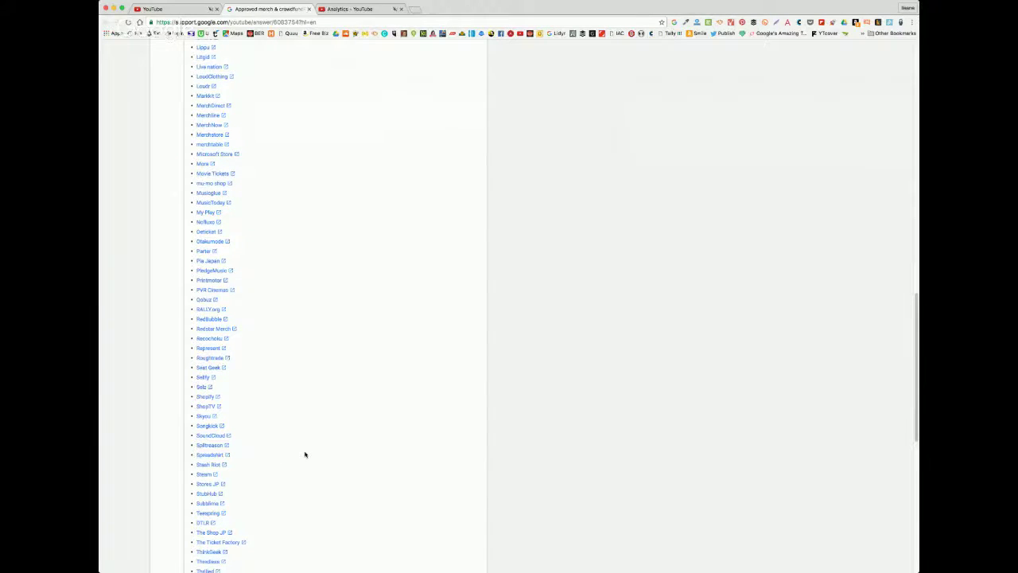
scroll(304, 454, down, 1)
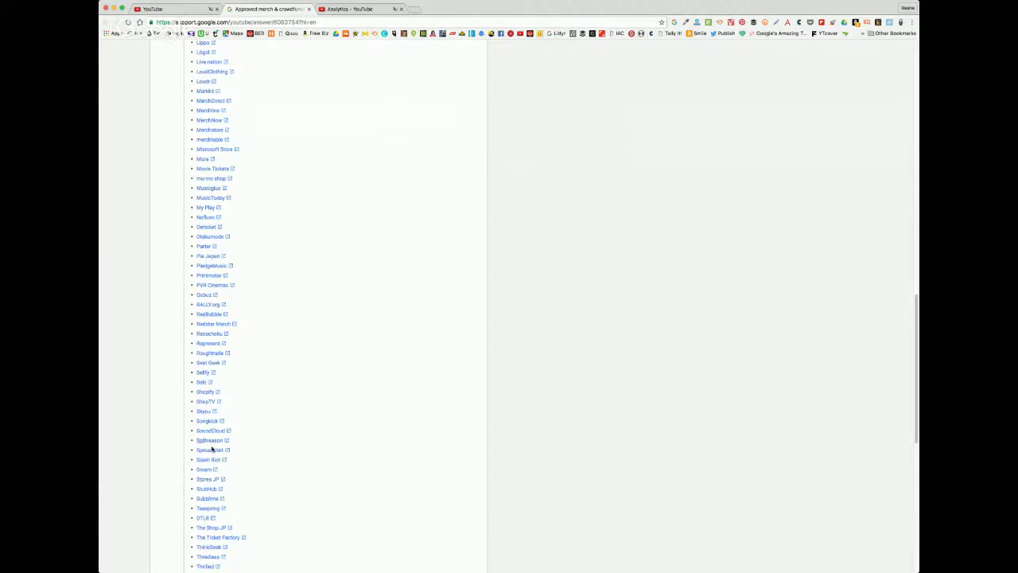
scroll(257, 453, down, 1)
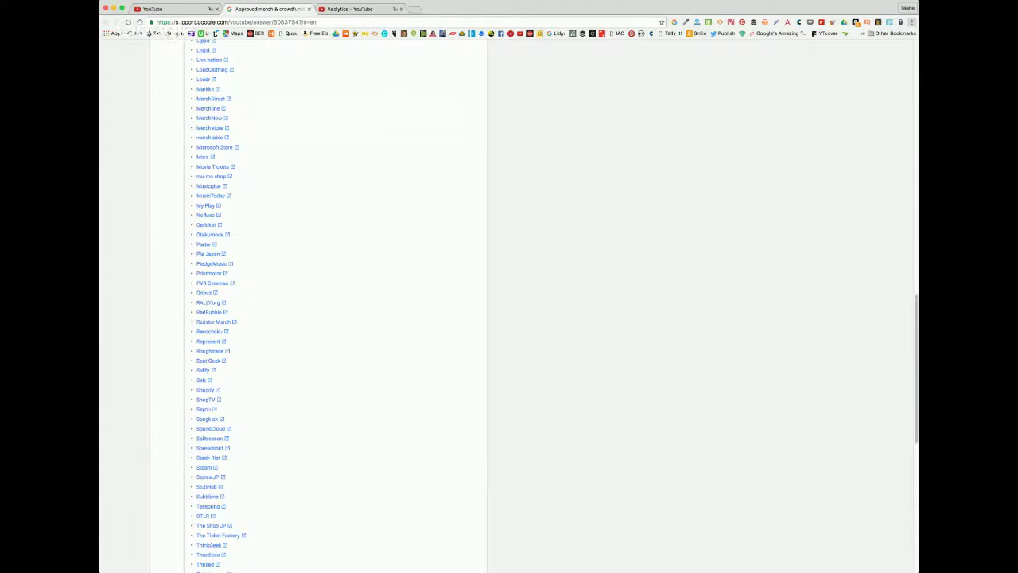
Step: Enlarge the help article and examine the remaining approved retailers through the end of the list
key(super+equal)
key(super+equal)
key(super+equal)
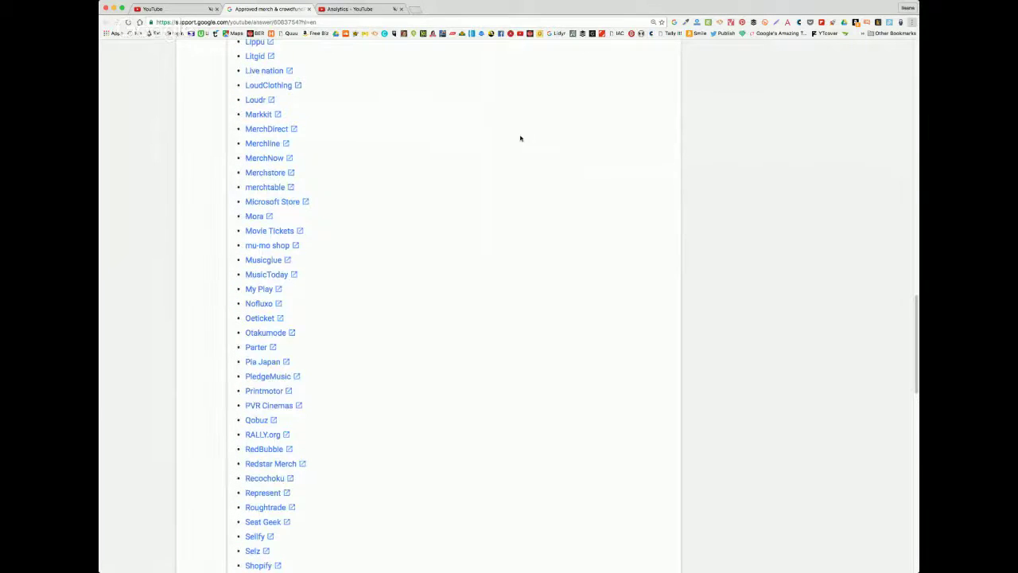
scroll(730, 266, down, 5)
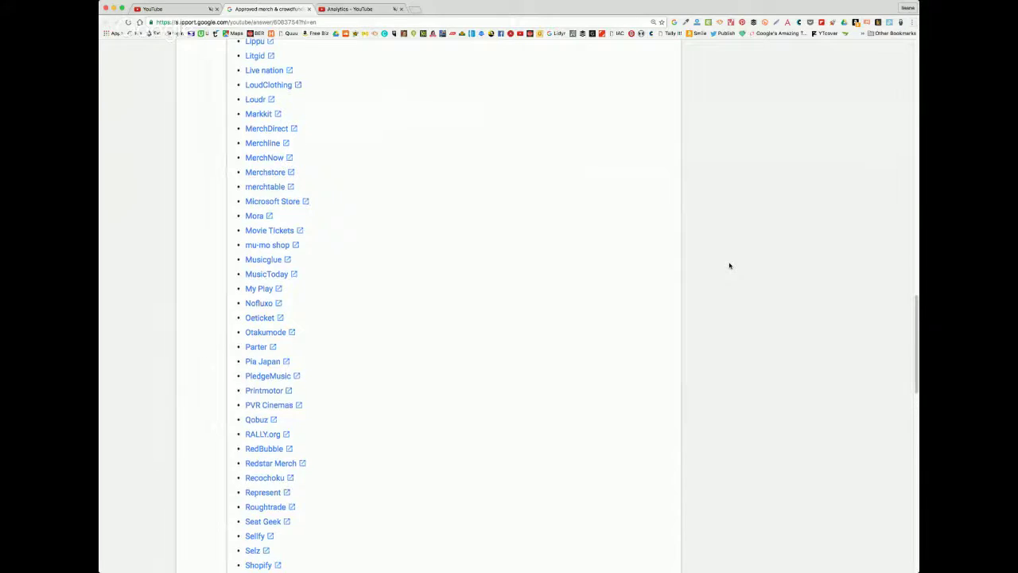
scroll(729, 266, down, 7)
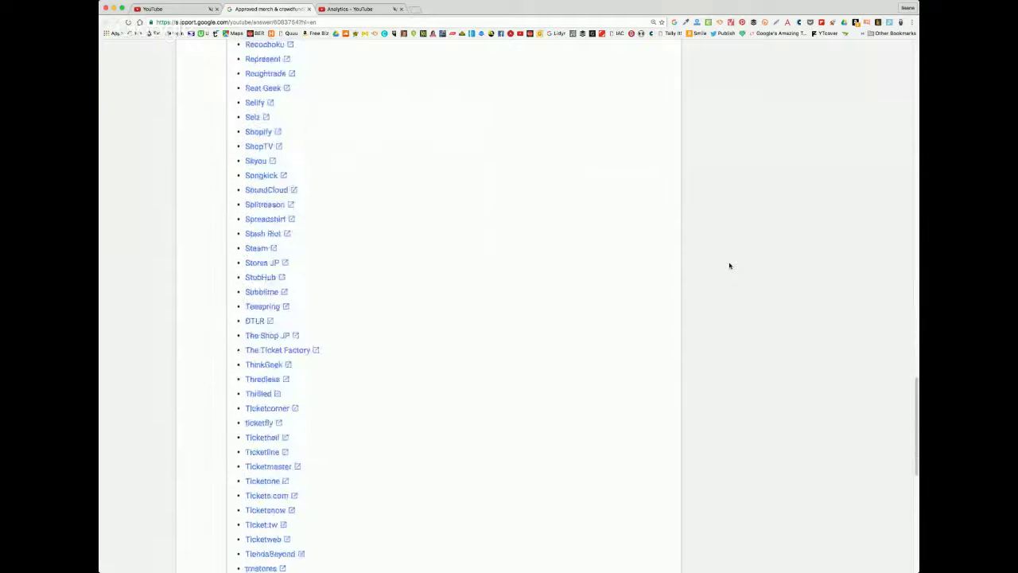
scroll(730, 266, down, 5)
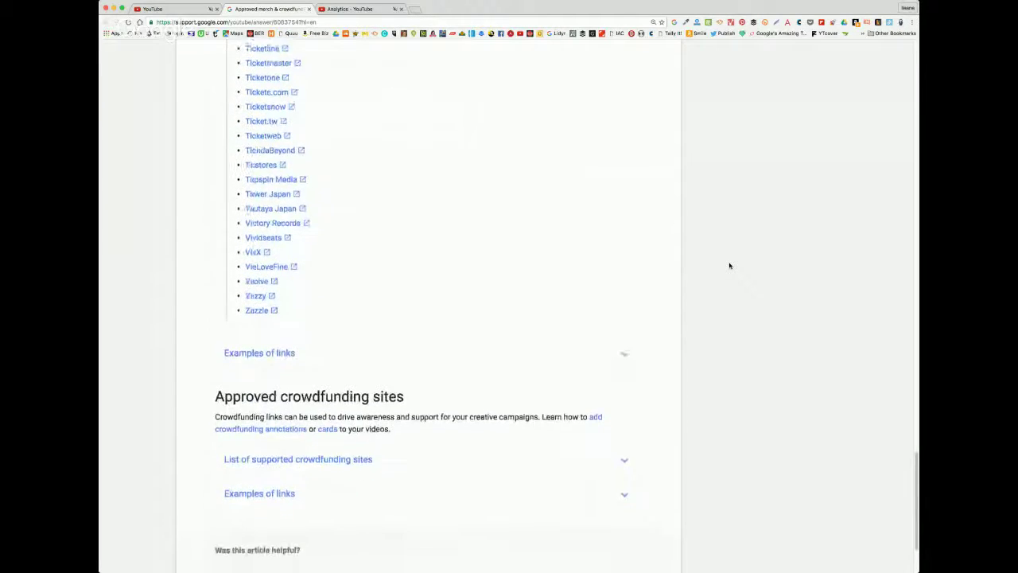
scroll(729, 266, up, 4)
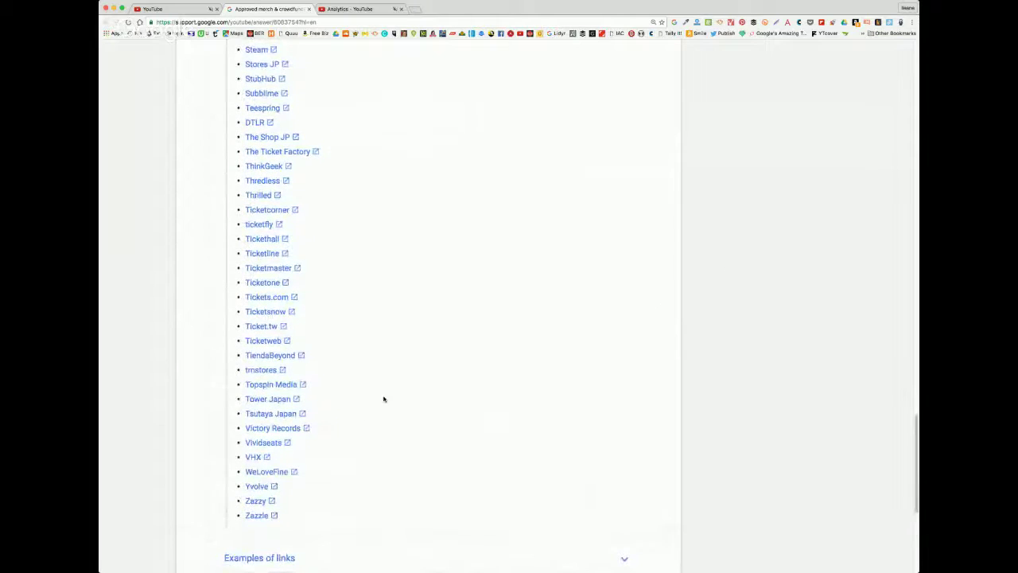
Step: Open the supported crowdfunding sites article from the Link card and examine its full list of supported crowdfunding sites
click(168, 9)
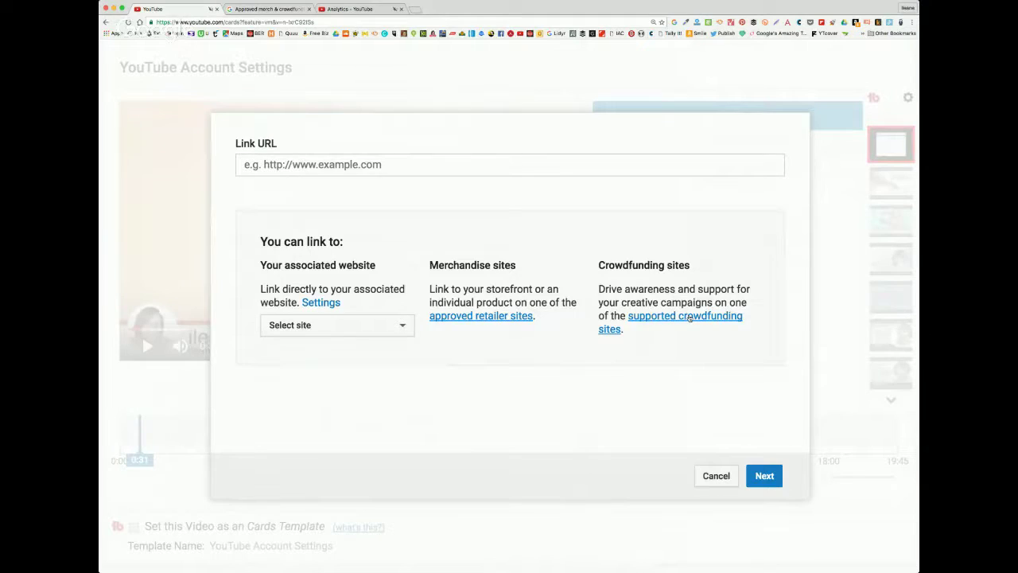
click(689, 318)
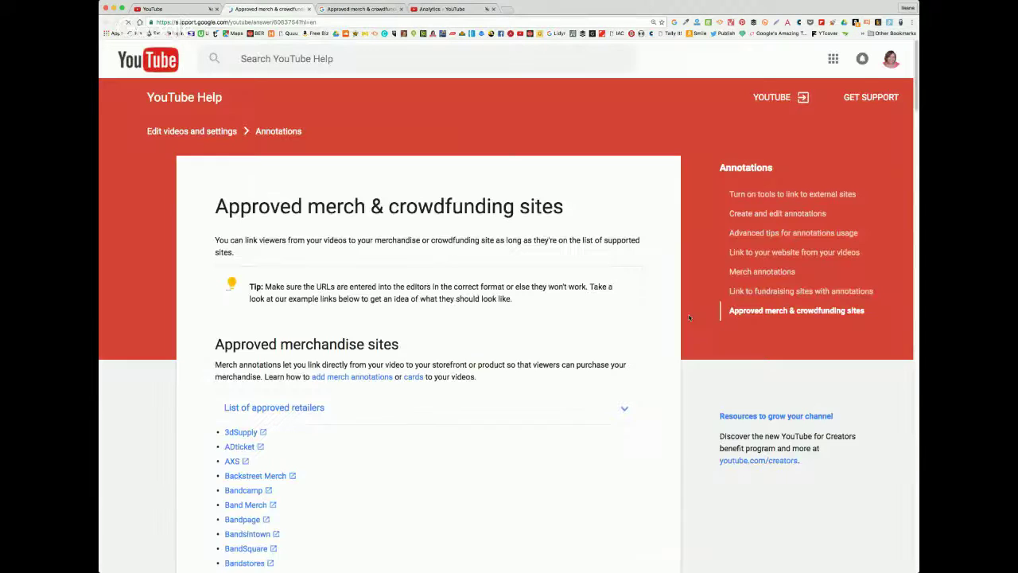
scroll(412, 386, down, 5)
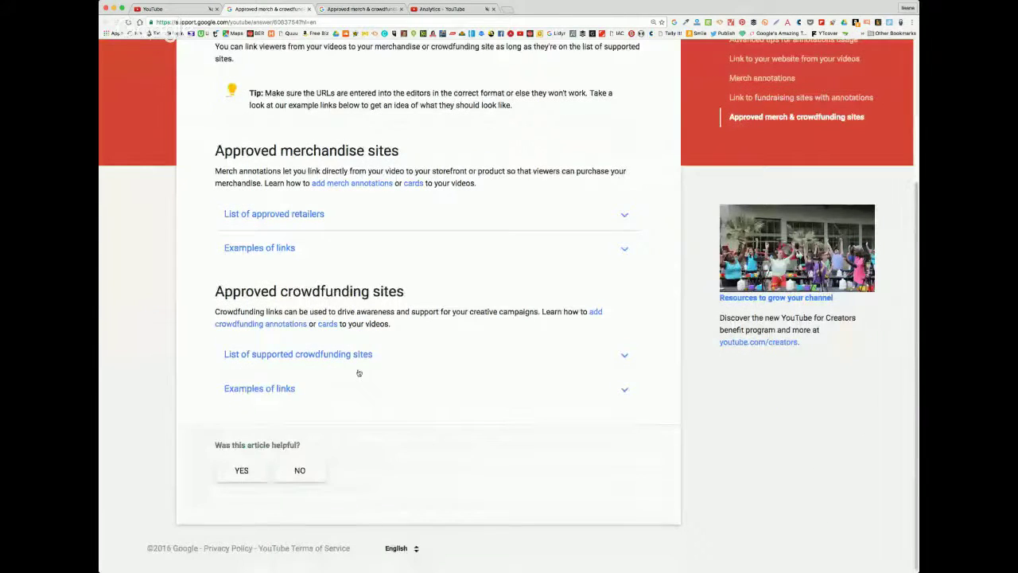
click(354, 357)
scroll(387, 372, down, 3)
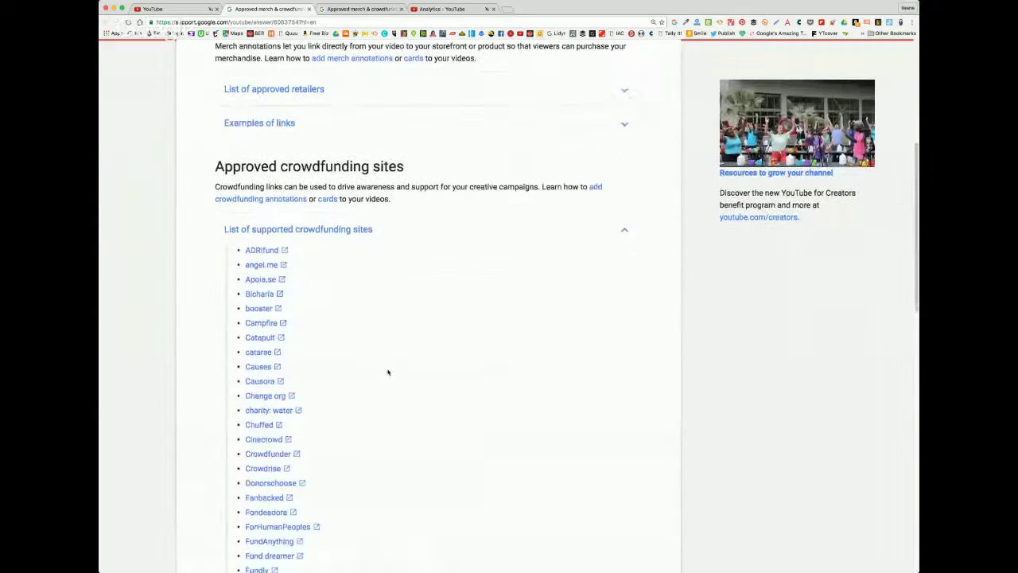
scroll(387, 372, down, 5)
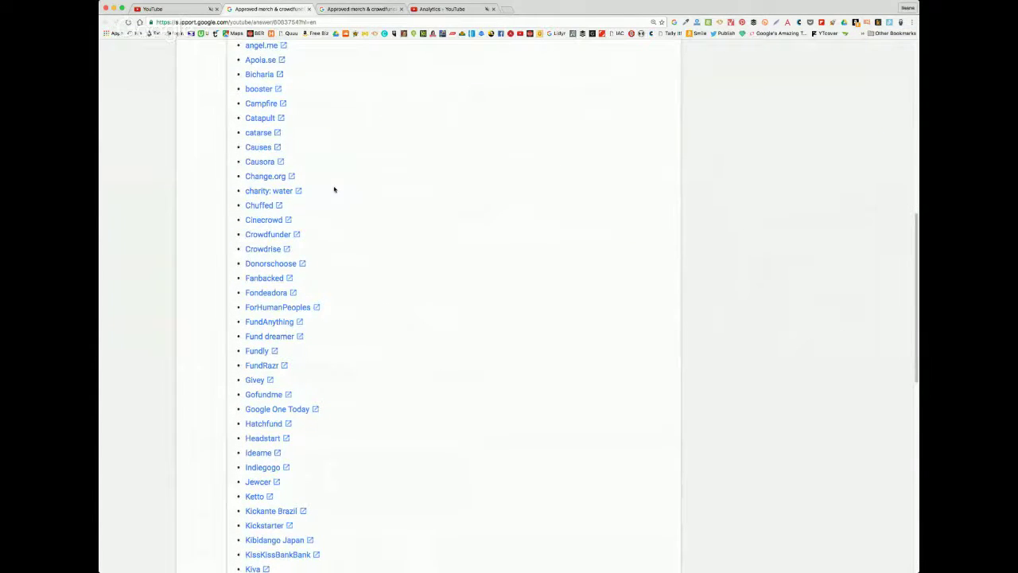
scroll(442, 229, down, 5)
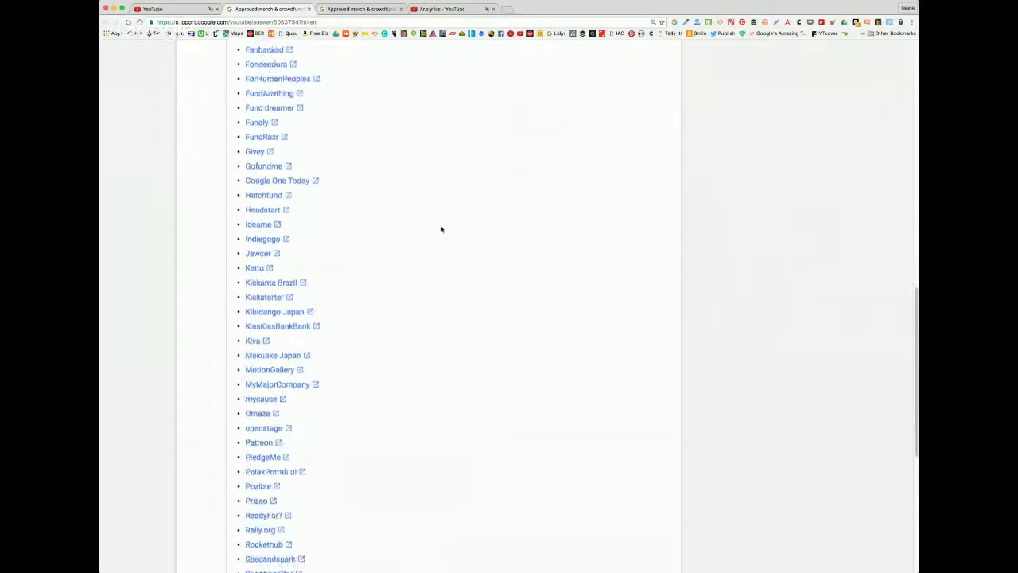
scroll(442, 229, down, 4)
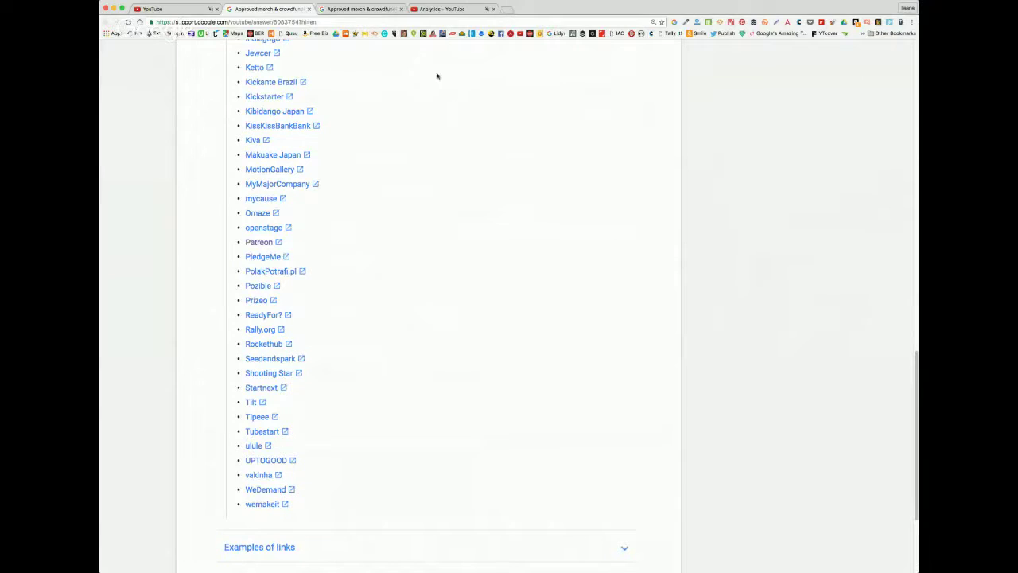
Step: Try to set up the Link card with the associated website and check its title, call to action and teaser settings, then discard it
click(172, 9)
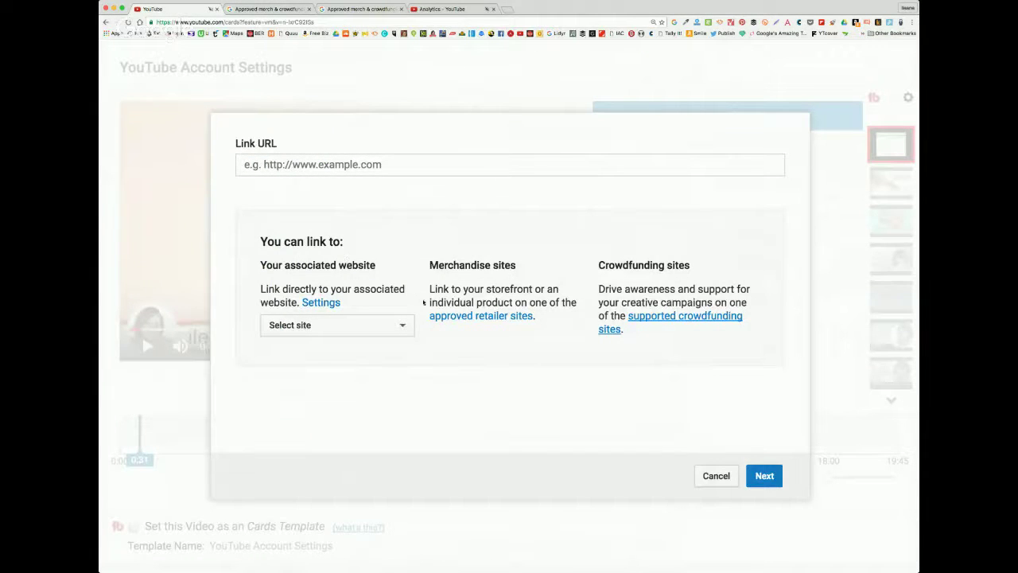
click(402, 325)
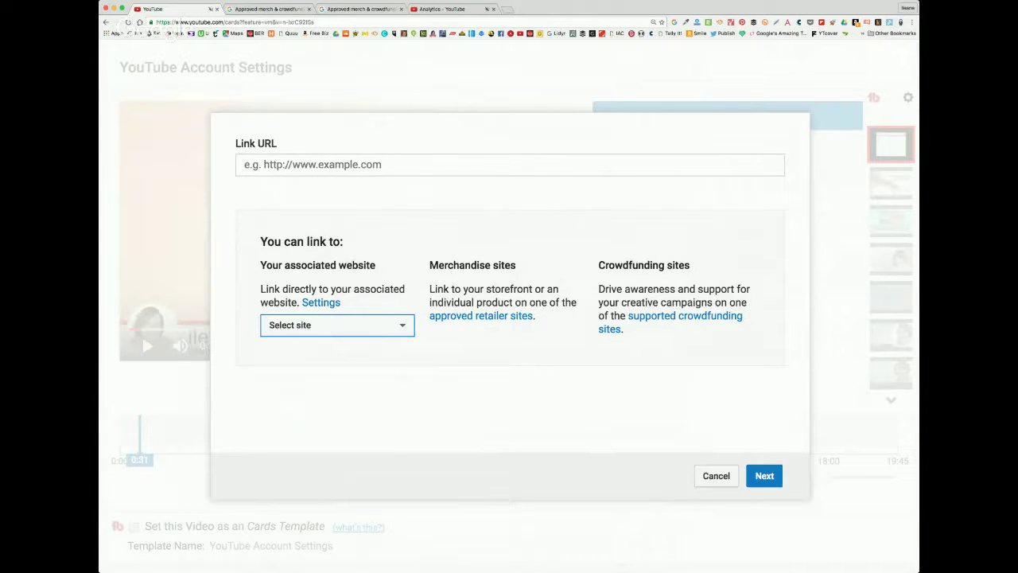
click(485, 352)
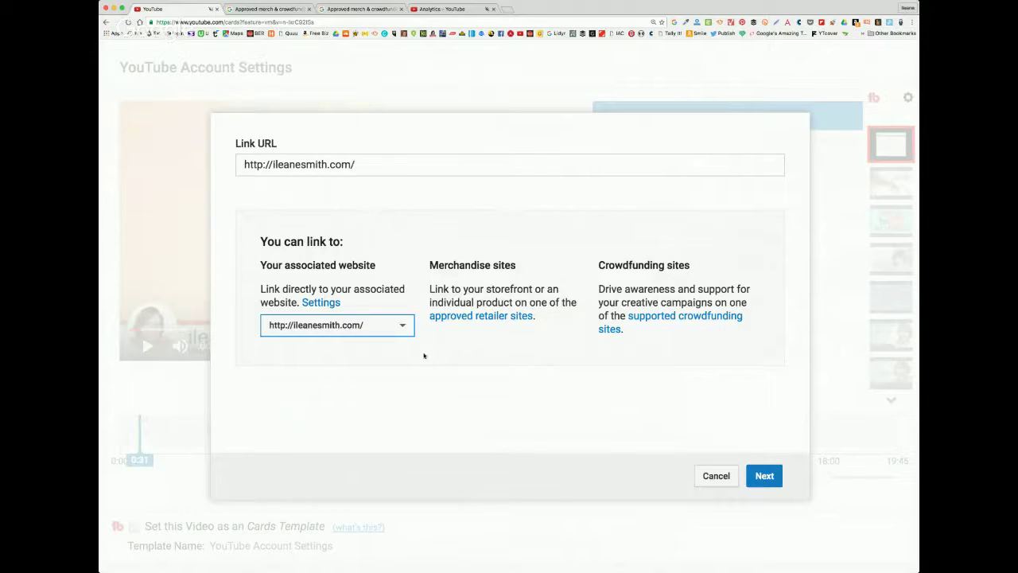
click(764, 475)
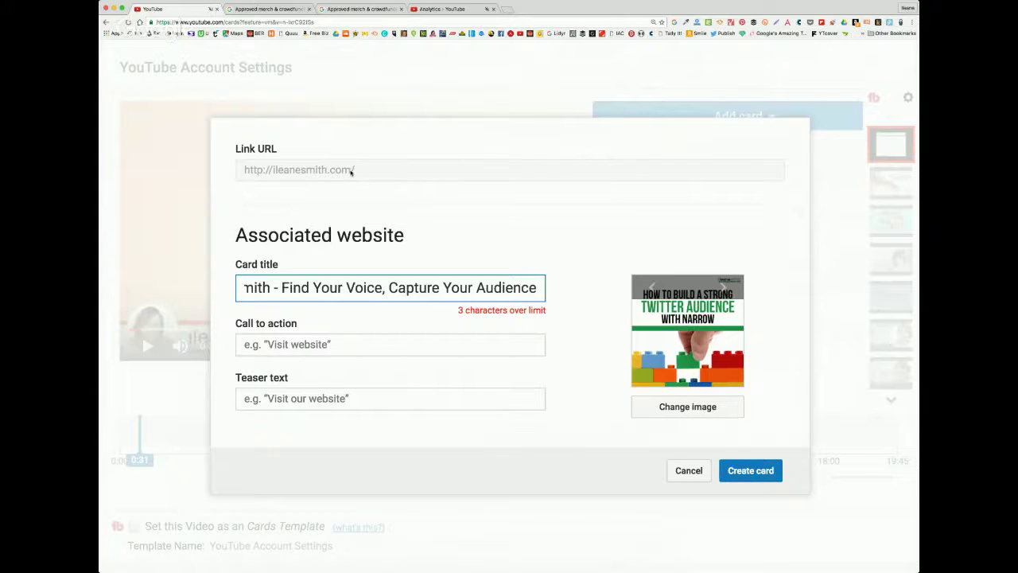
click(351, 171)
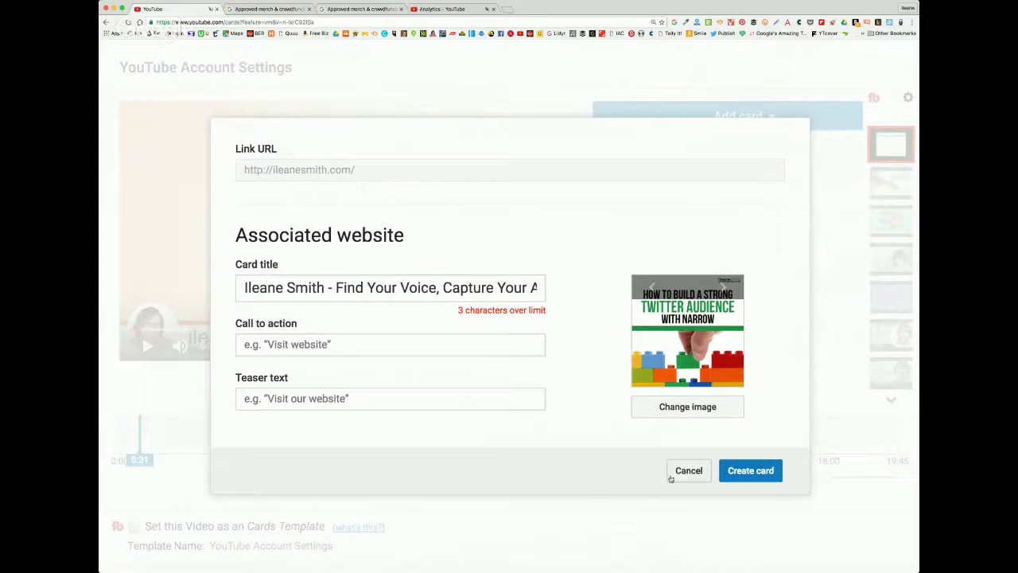
click(688, 471)
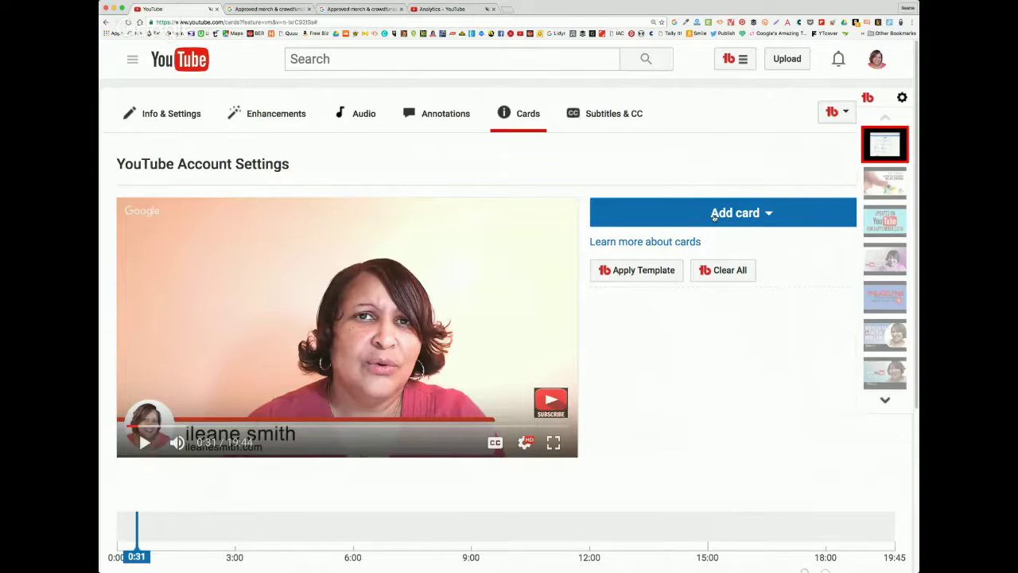
Step: Apply the Patreon card template to the video and reload the page
click(643, 271)
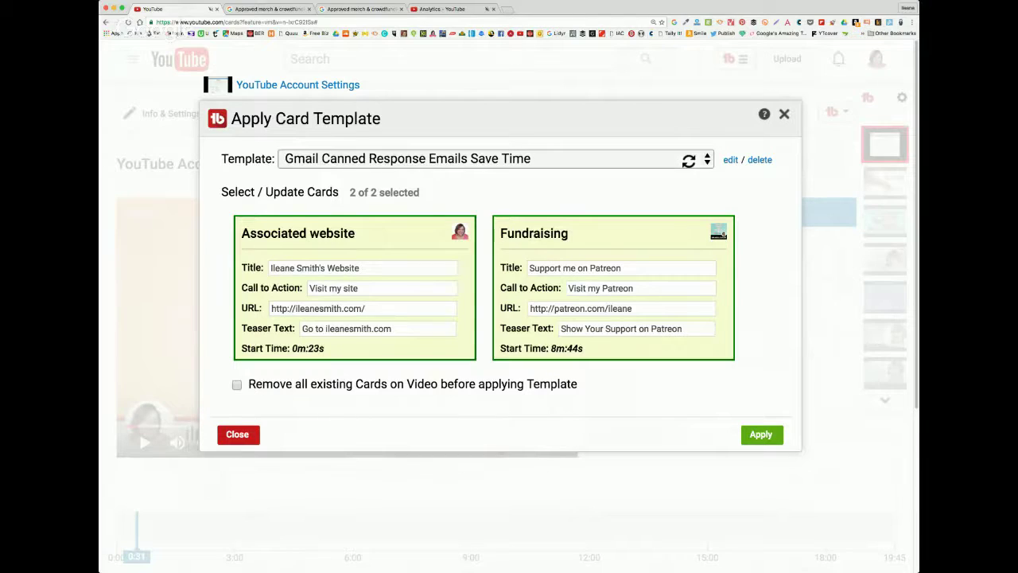
click(767, 312)
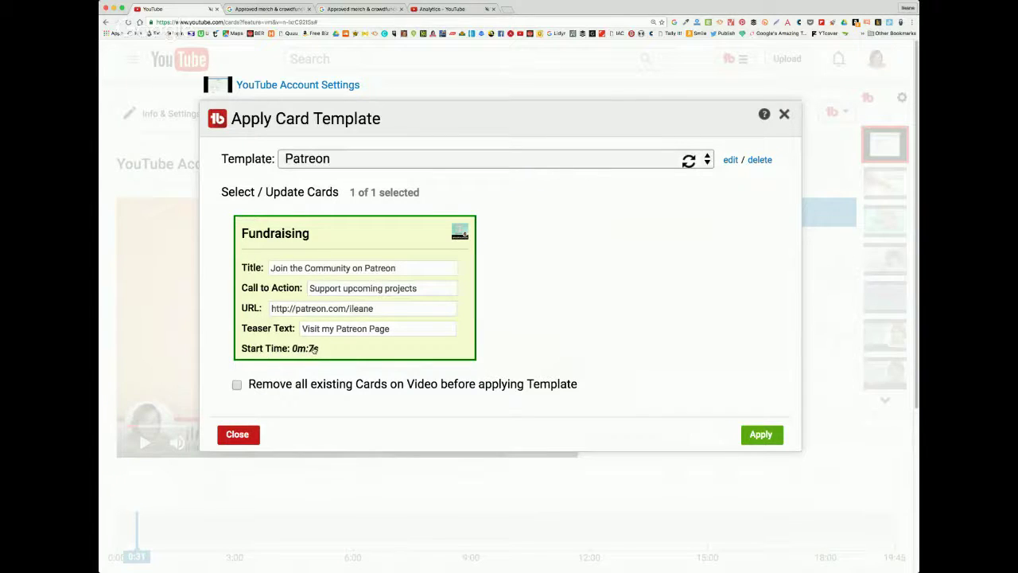
click(761, 434)
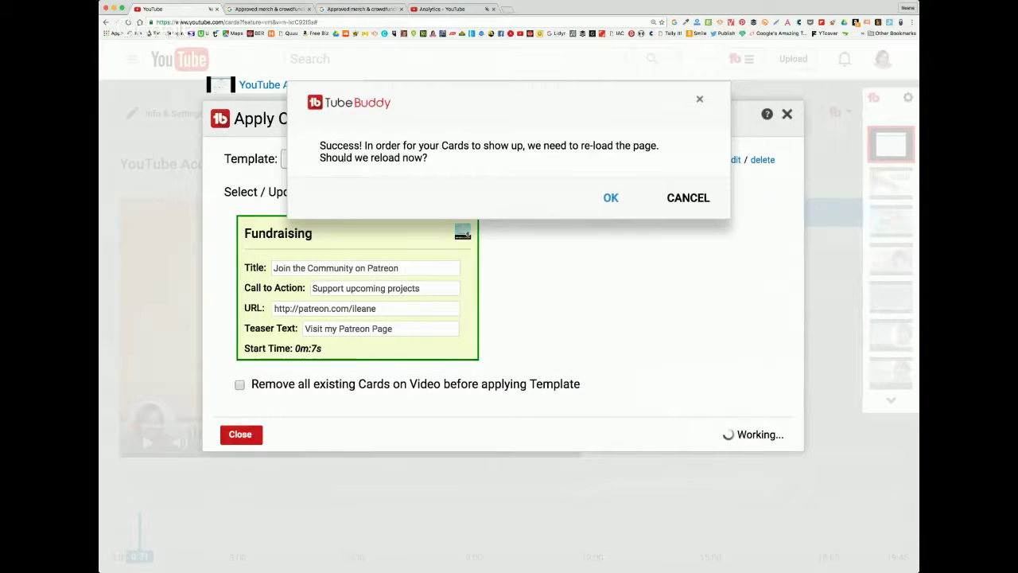
click(613, 201)
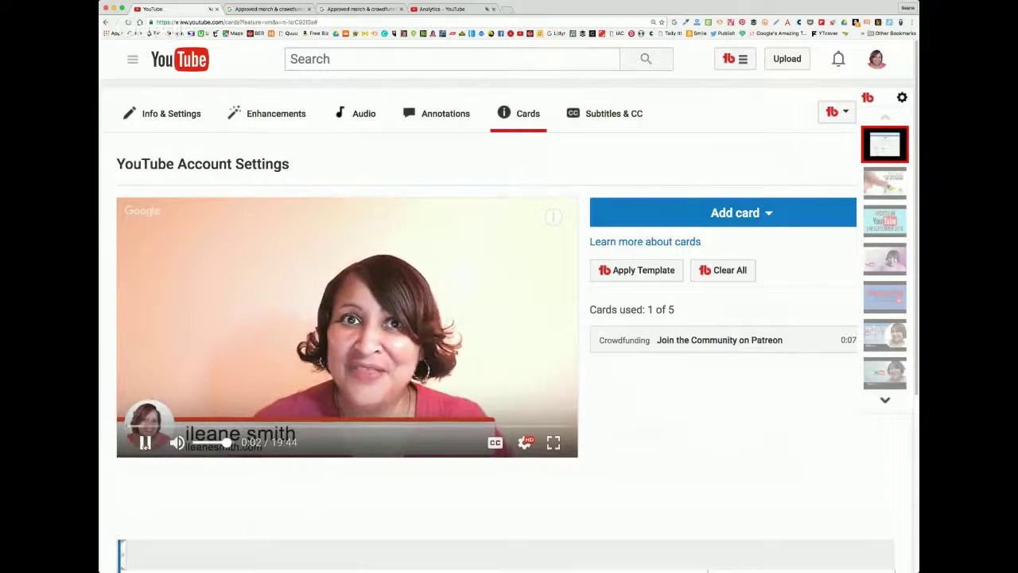
Step: Pause the preview at 0:03 and inspect how the Patreon card looks inside the video, then close the card preview
click(484, 294)
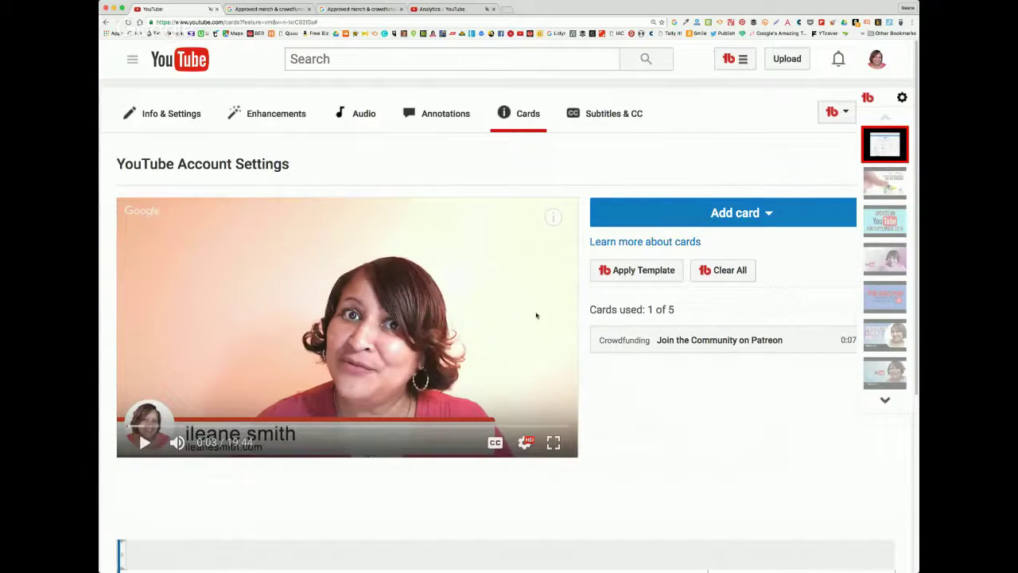
scroll(613, 345, down, 1)
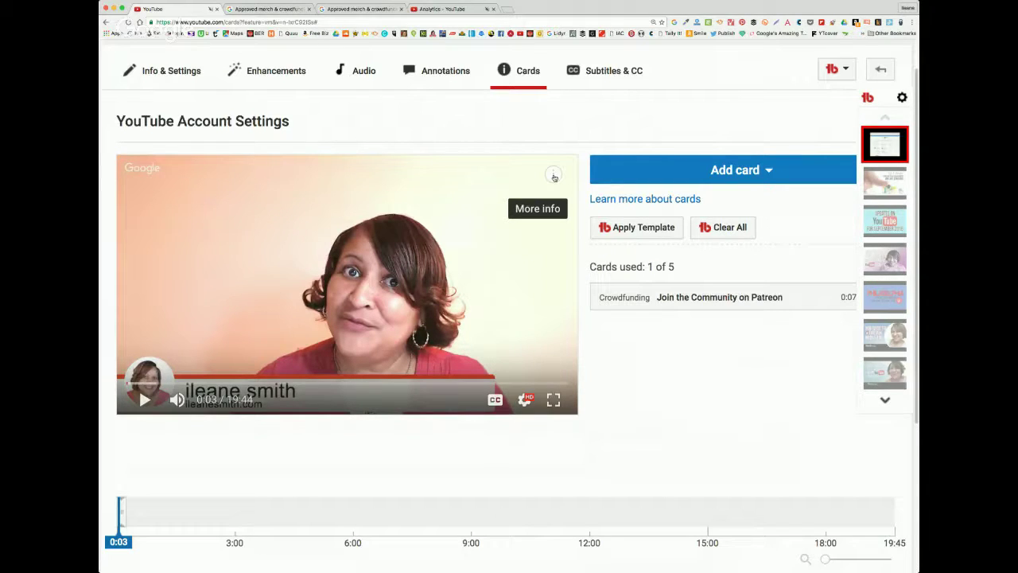
click(555, 176)
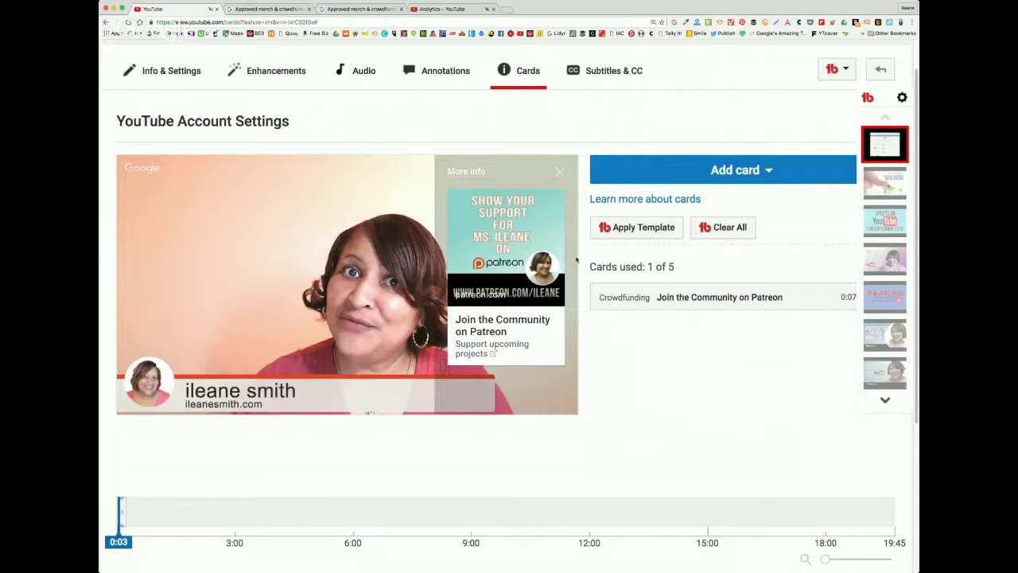
click(561, 171)
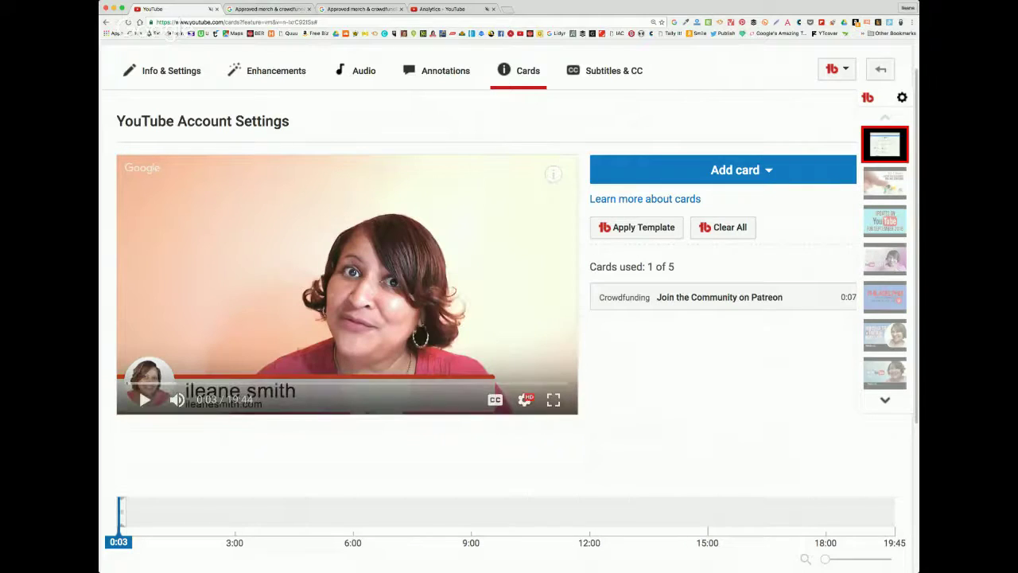
Step: Move the Patreon crowdfunding card on the timeline so that it starts at 3:35
drag(120, 513, 220, 523)
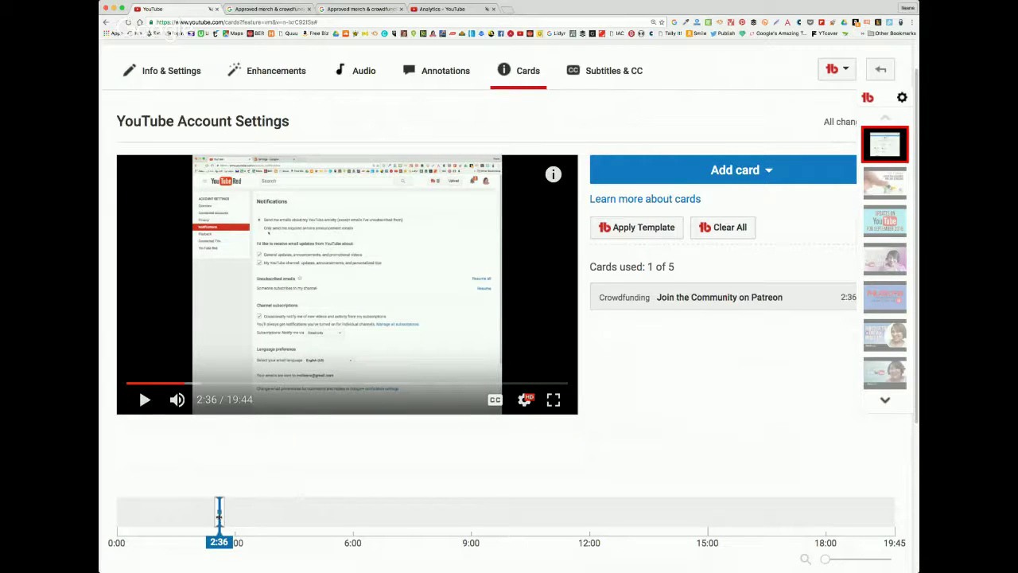
click(270, 521)
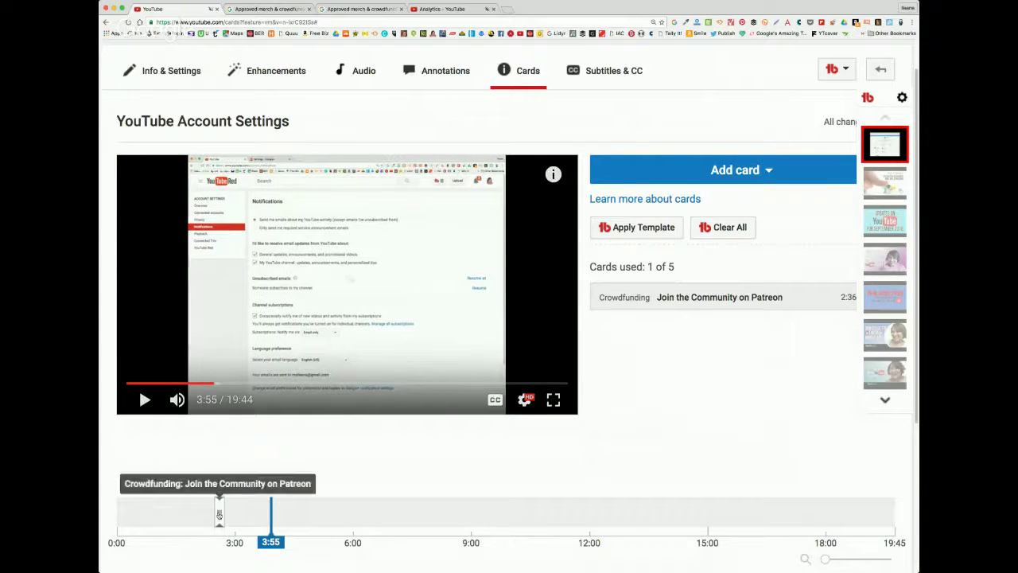
drag(219, 514, 258, 514)
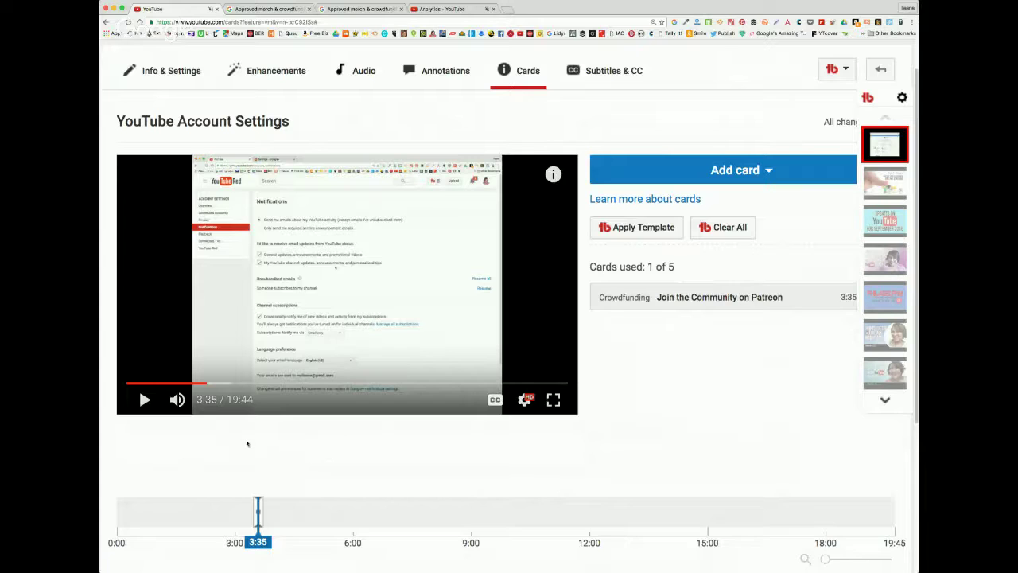
Step: Go to the Video Manager's list of videos and review the TubeBuddy bulk options for cards and annotations
click(768, 170)
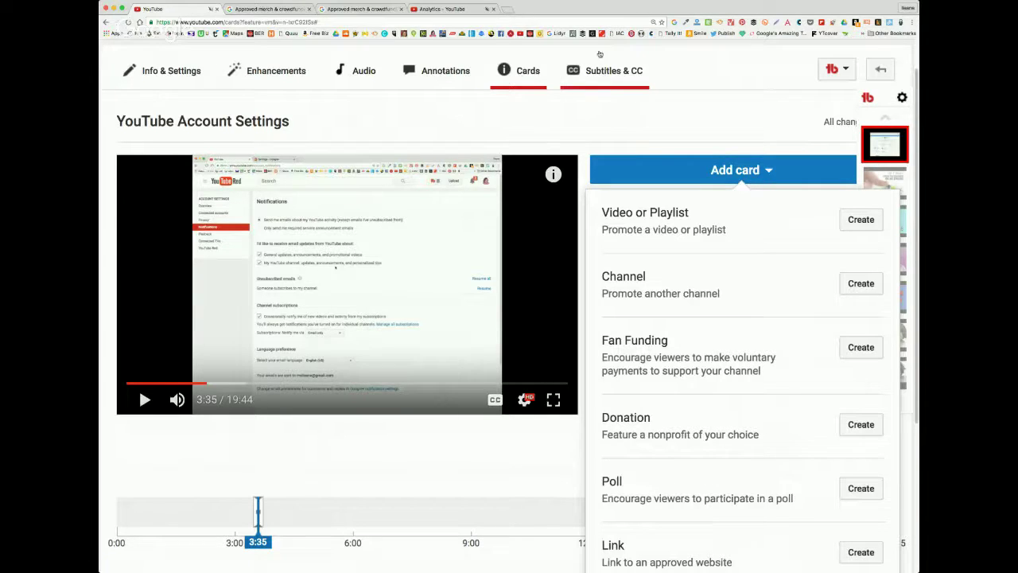
click(518, 35)
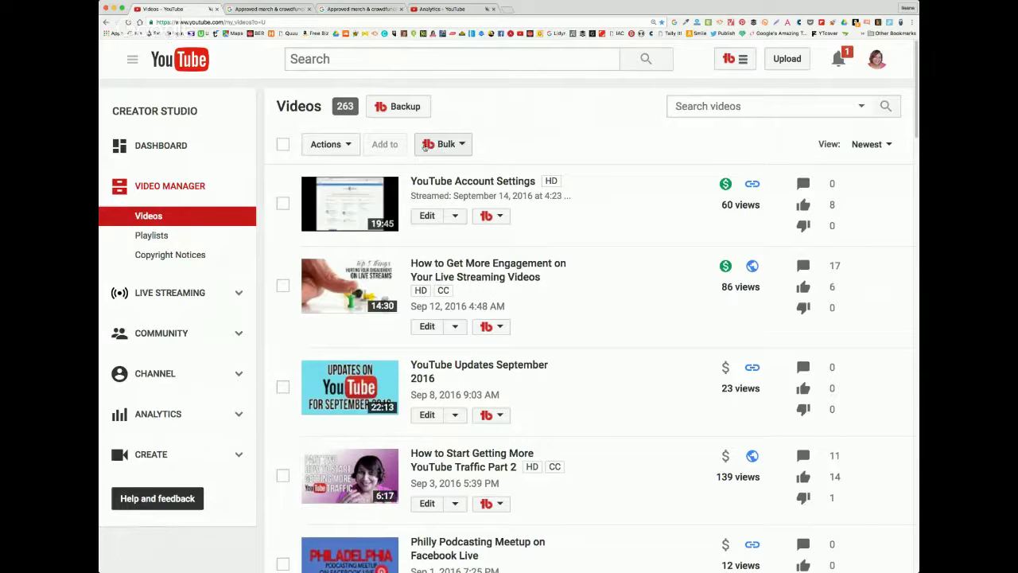
click(460, 145)
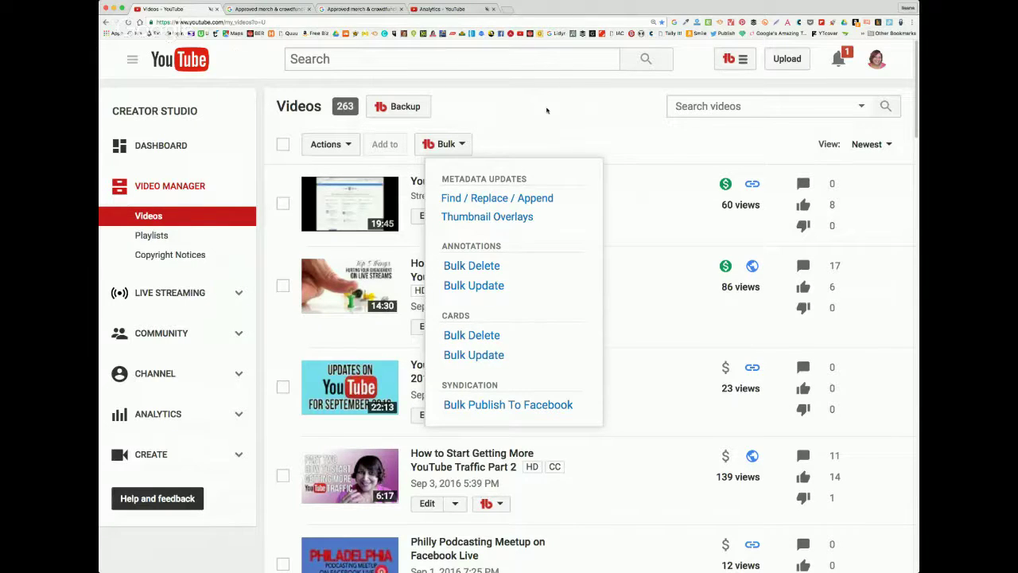
click(547, 109)
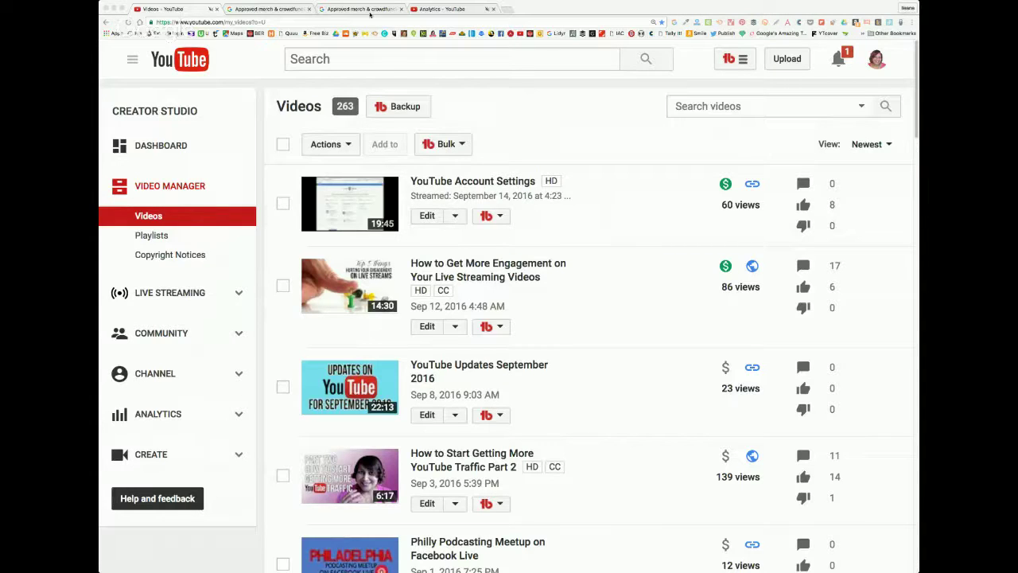
Step: Check the live chat on the "Your YouTube Video Needs a Call To Action" stream page with playback paused, then close that page
click(180, 10)
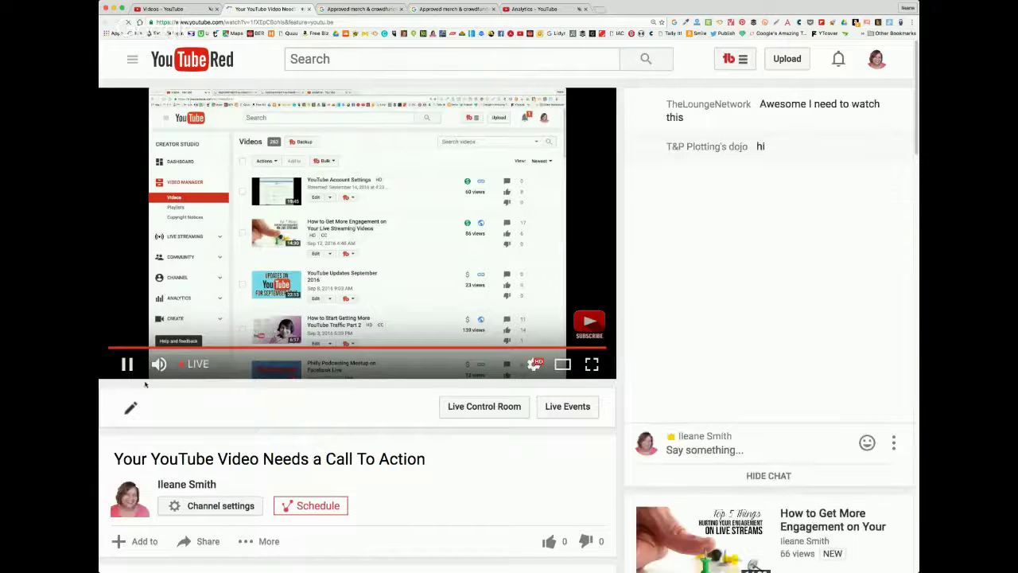
click(127, 364)
scroll(626, 314, down, 2)
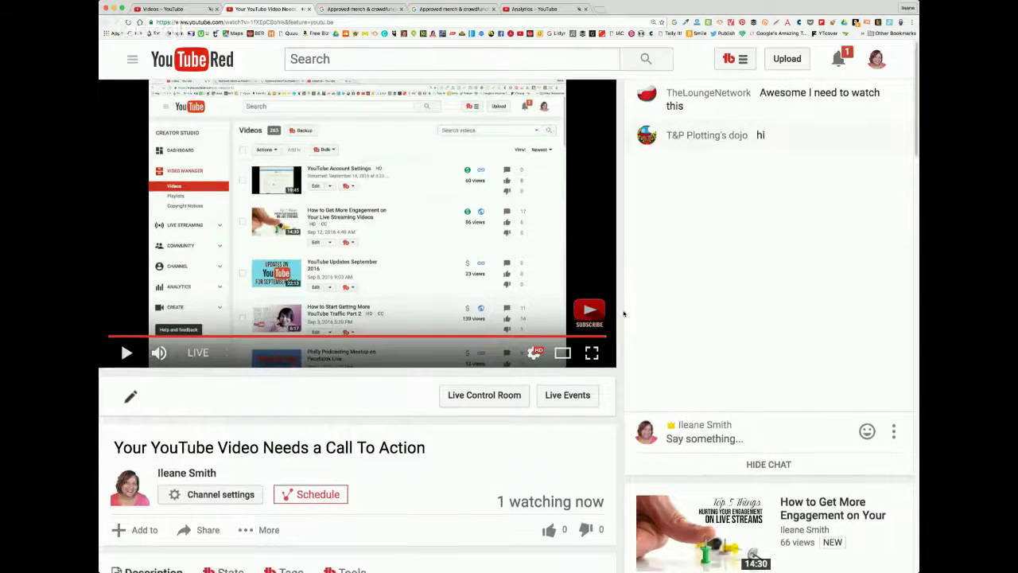
scroll(740, 291, up, 1)
scroll(745, 291, up, 1)
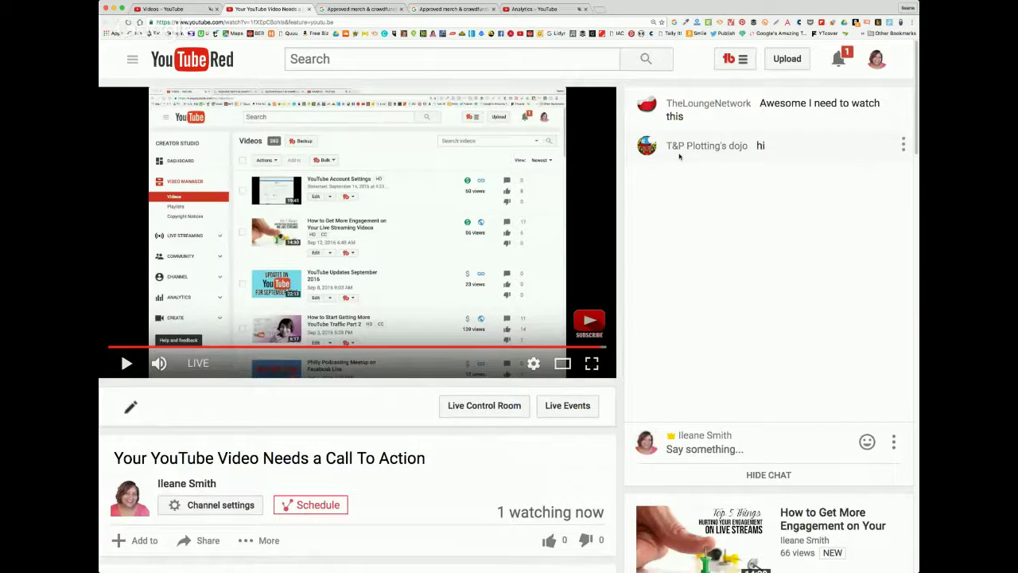
click(696, 153)
mouse_move(696, 153)
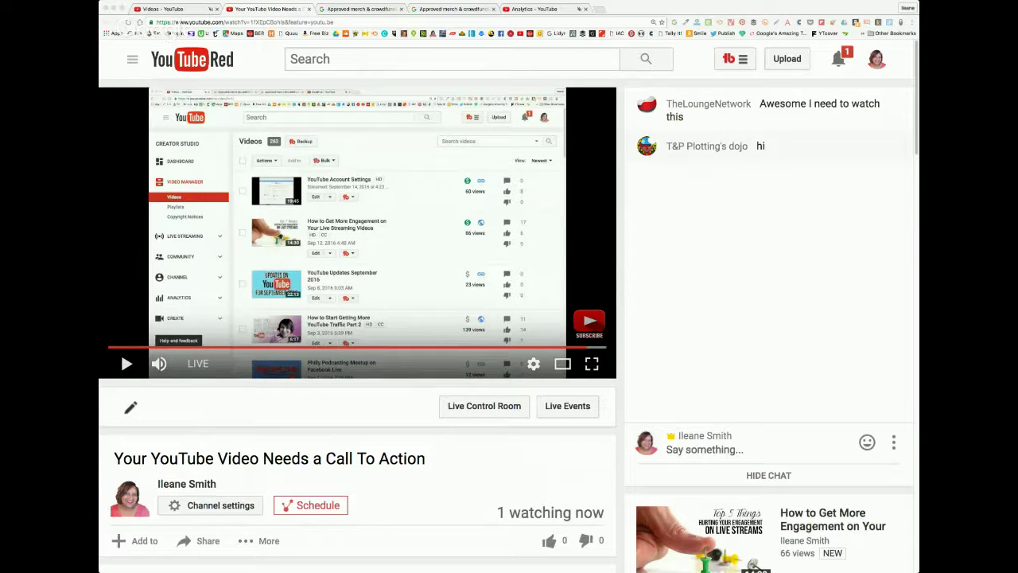
click(652, 11)
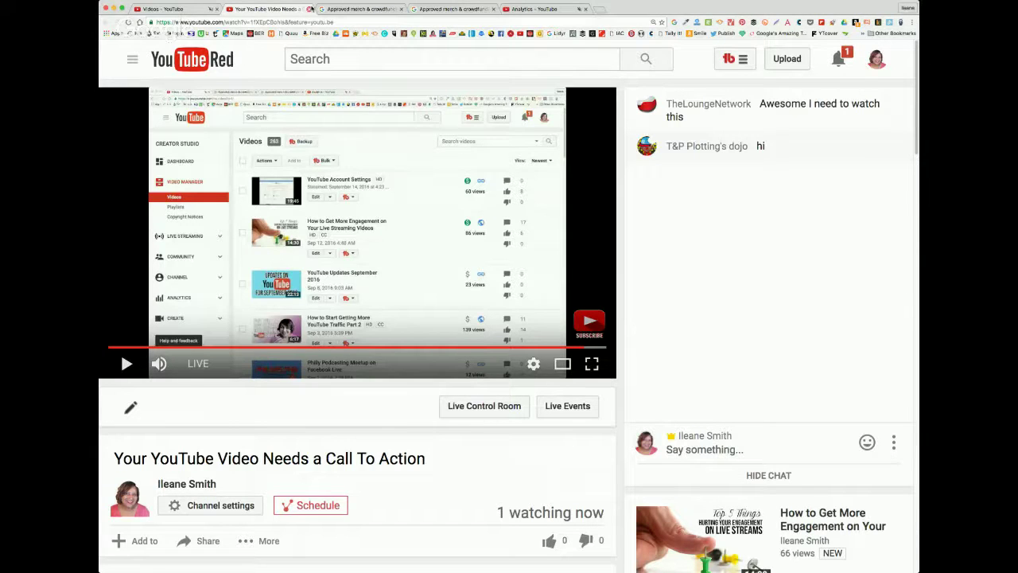
click(310, 9)
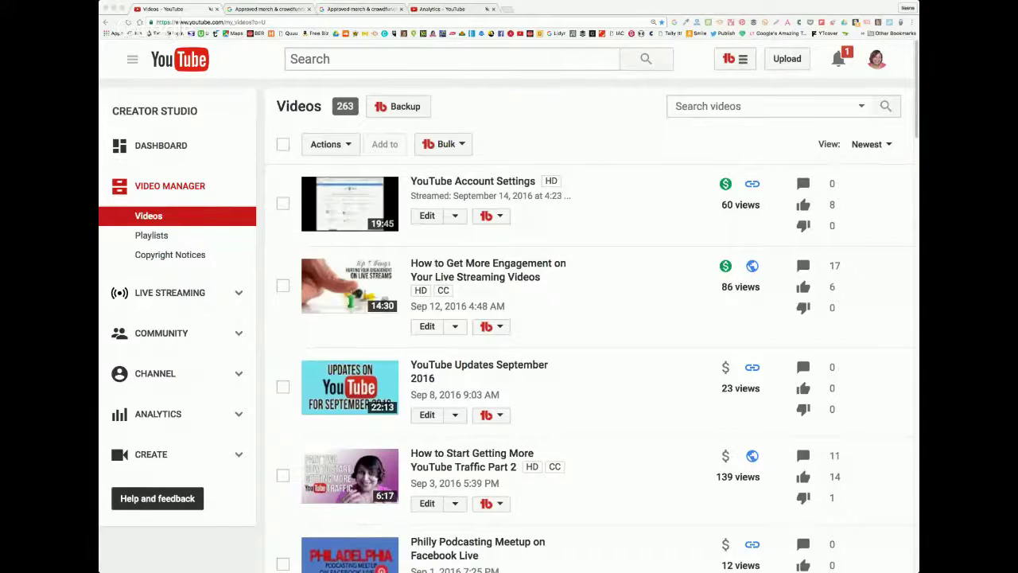
click(727, 9)
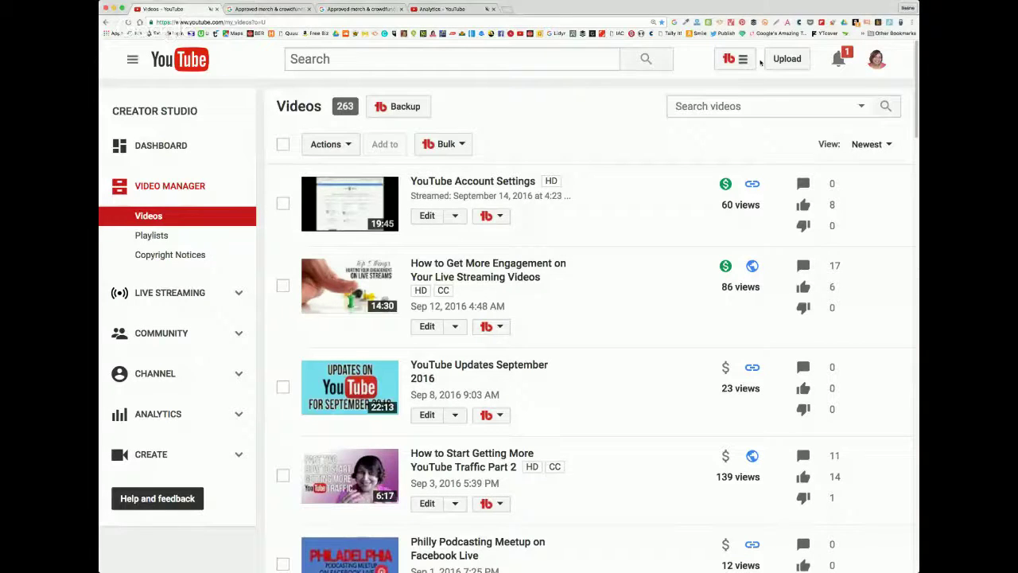
Step: Open the annotations editor for the "YouTube Account Settings" video and pause its playback at 0:34
click(455, 216)
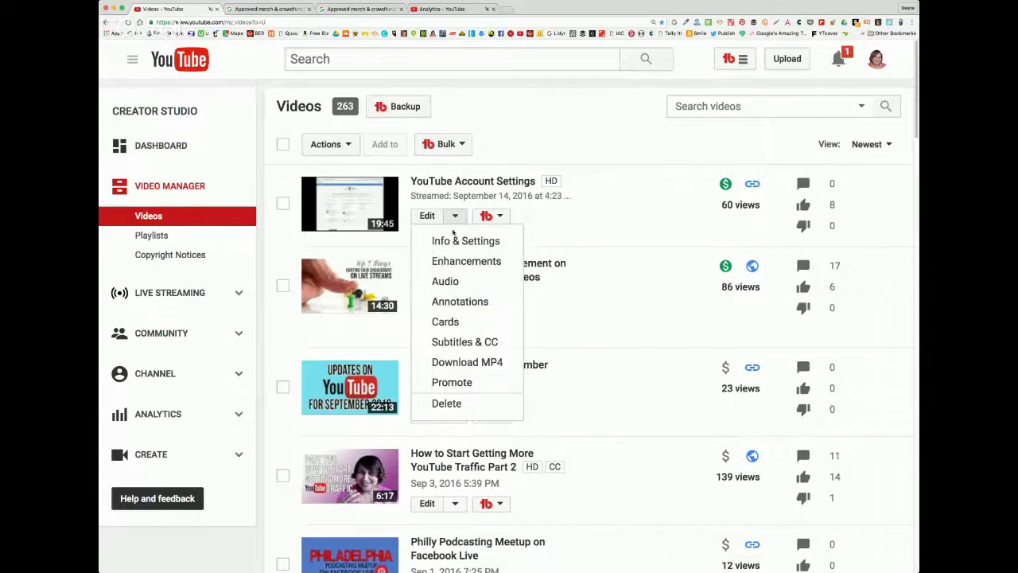
click(465, 306)
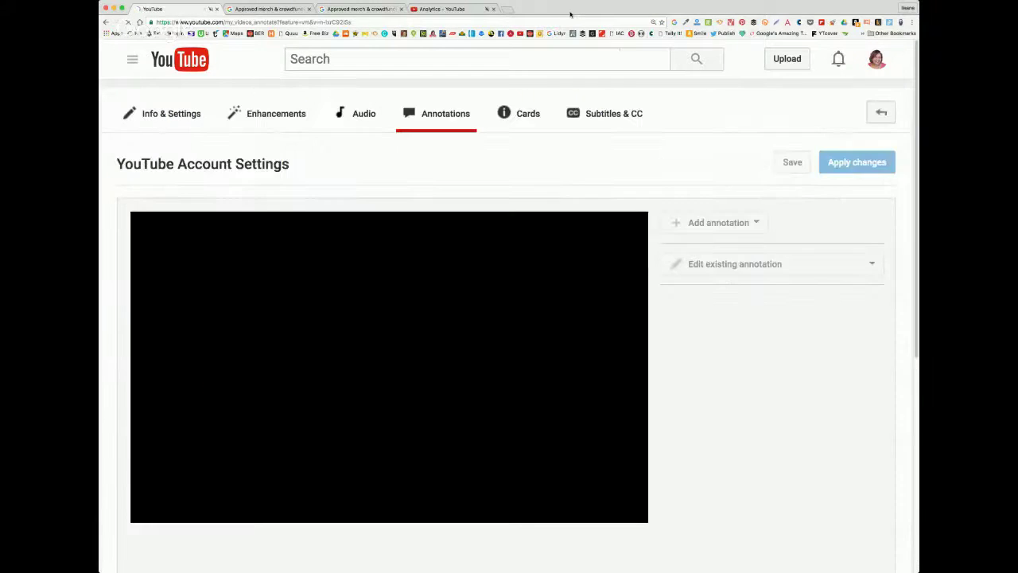
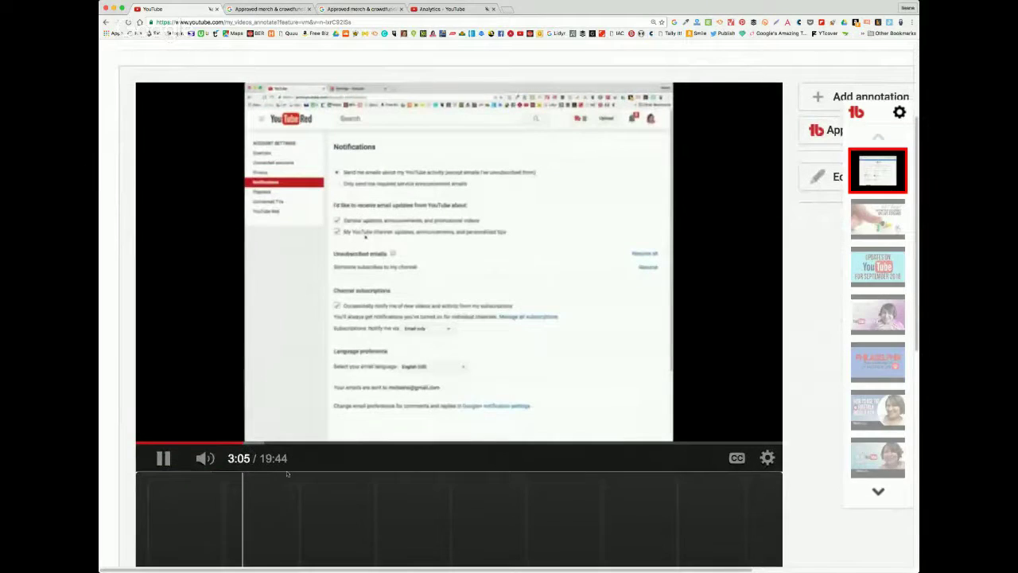
drag(242, 440, 161, 440)
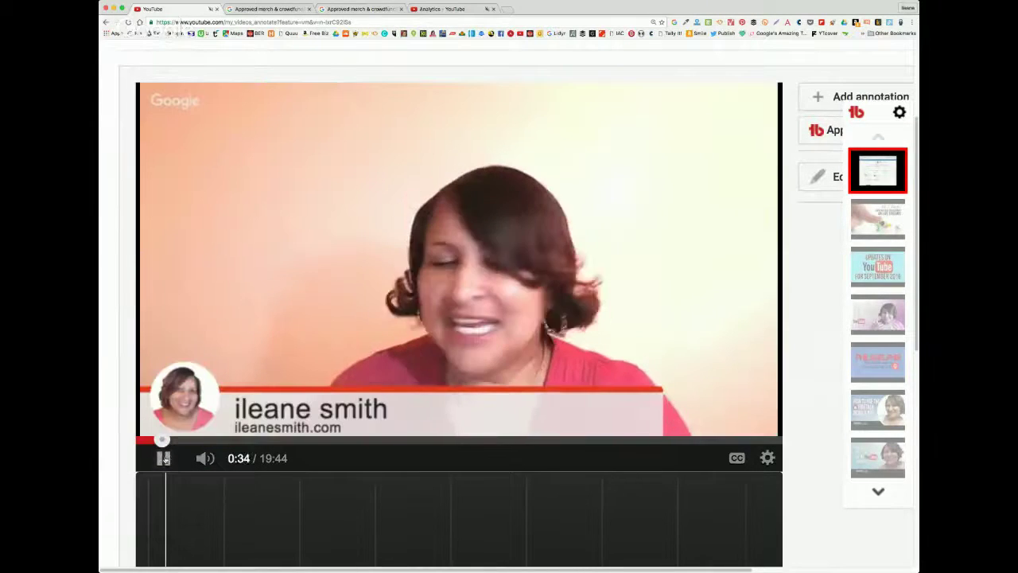
click(163, 459)
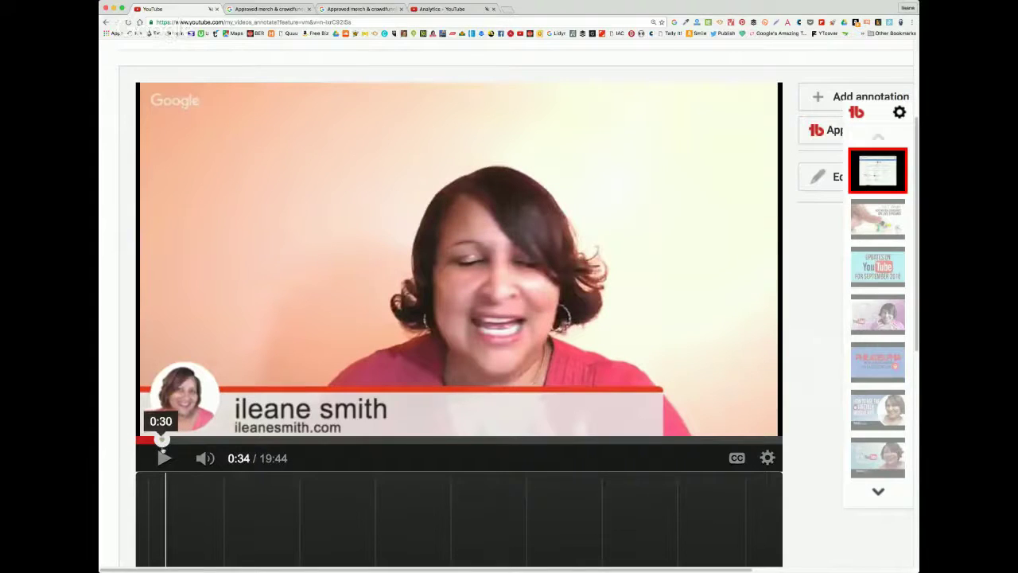
click(163, 458)
click(163, 458)
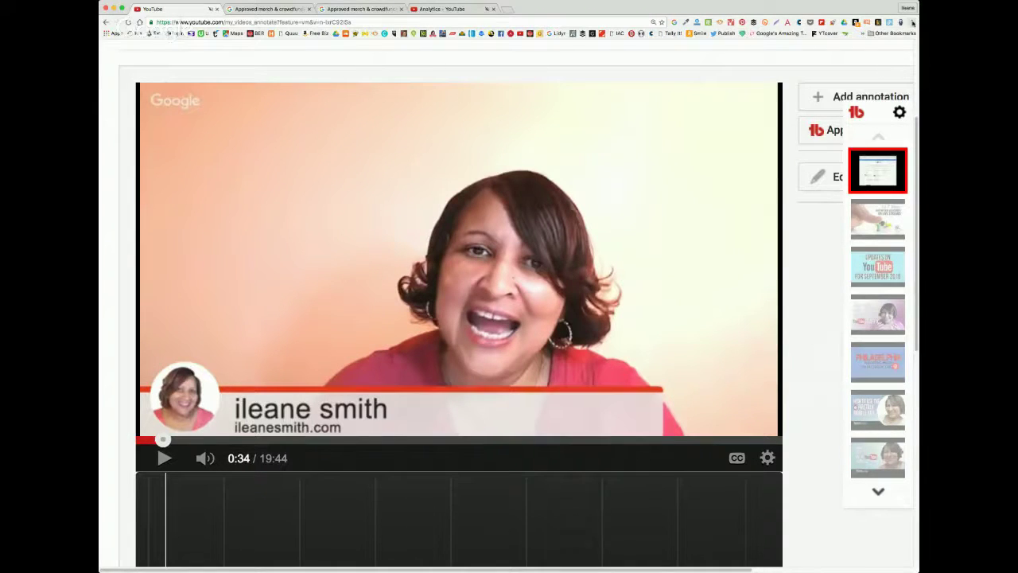
key(super+minus)
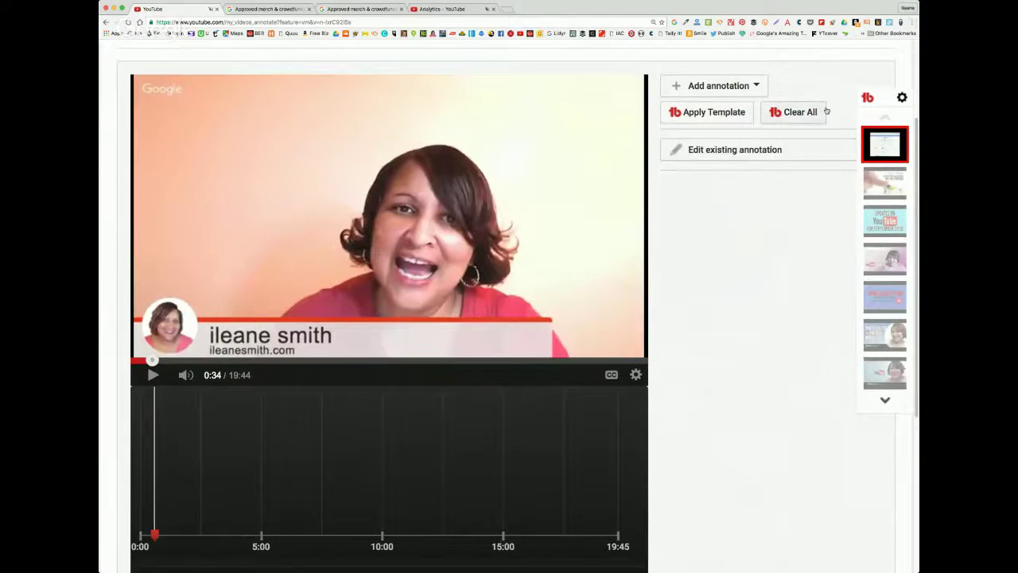
Step: Add a speech bubble annotation at 0:34 of the video with the text "visit my blog"
click(724, 153)
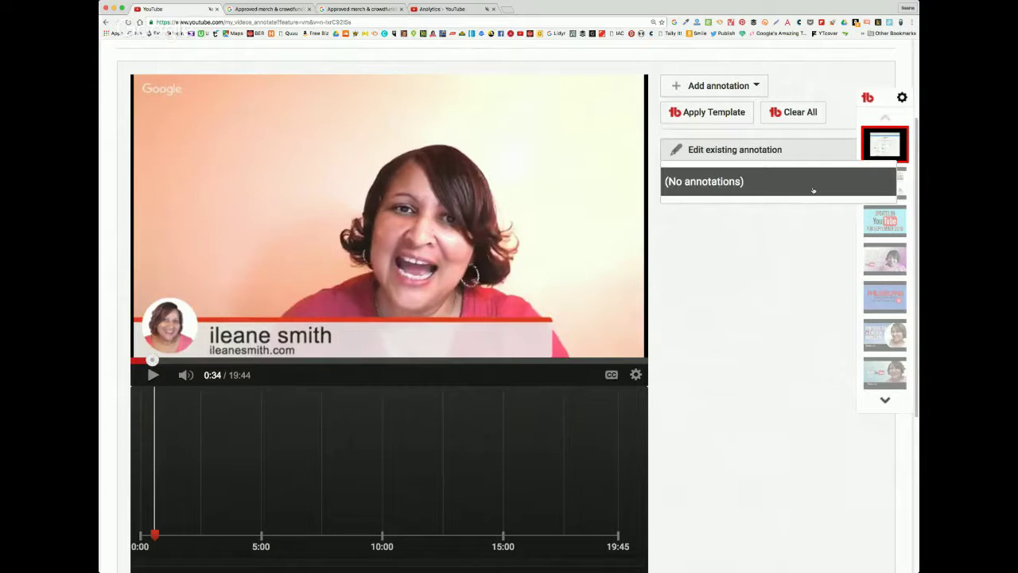
click(725, 145)
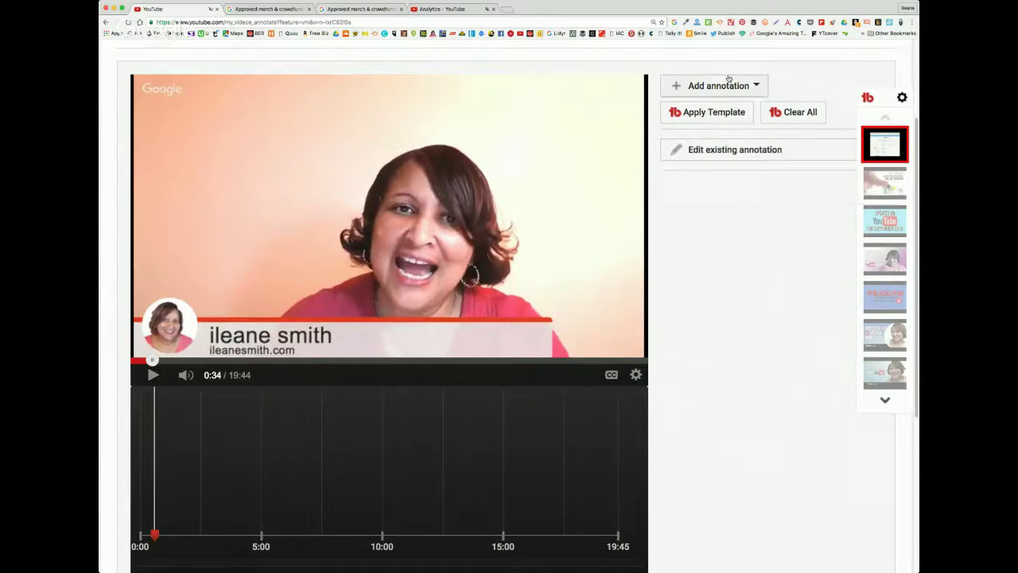
click(715, 85)
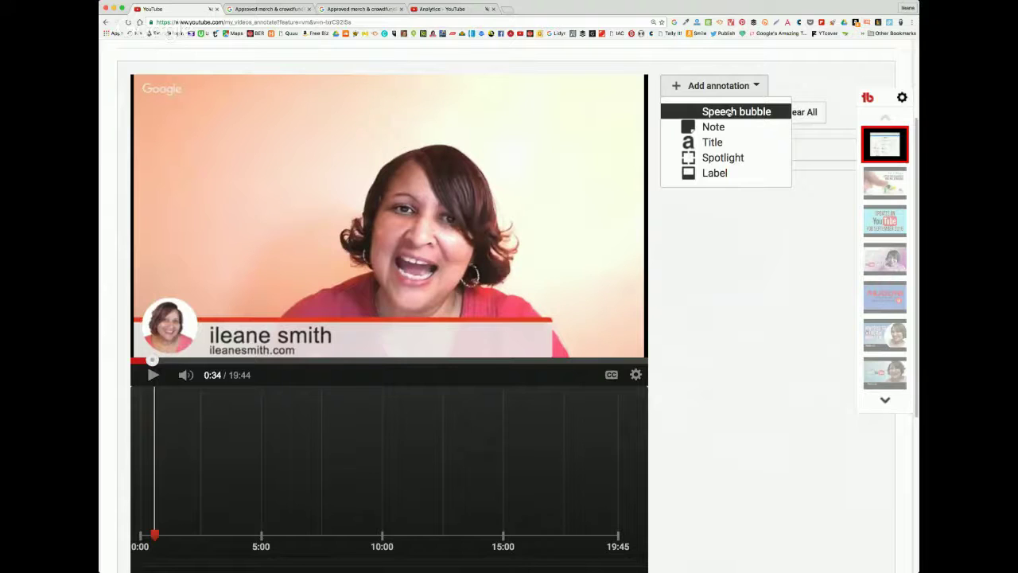
click(729, 113)
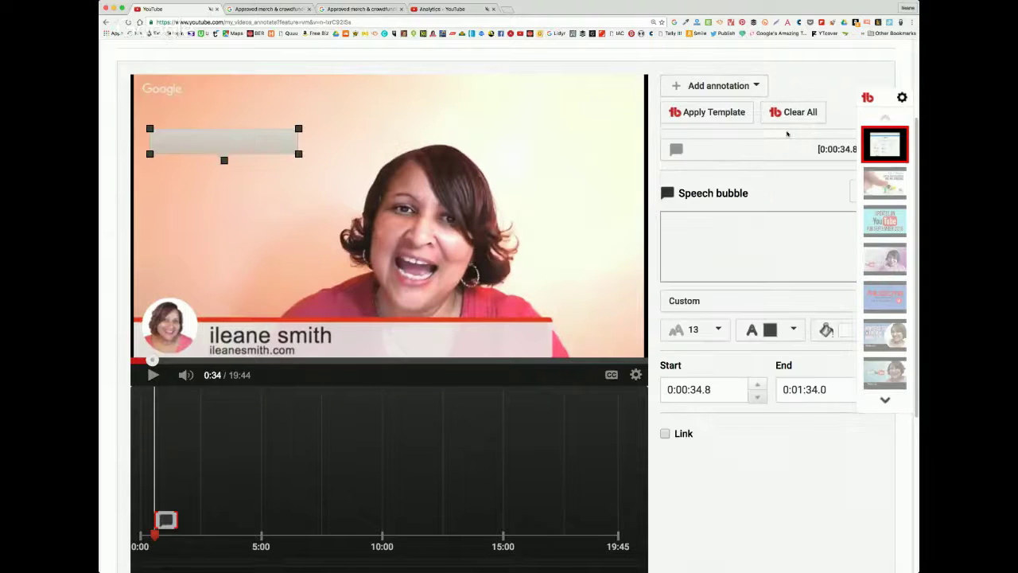
click(680, 218)
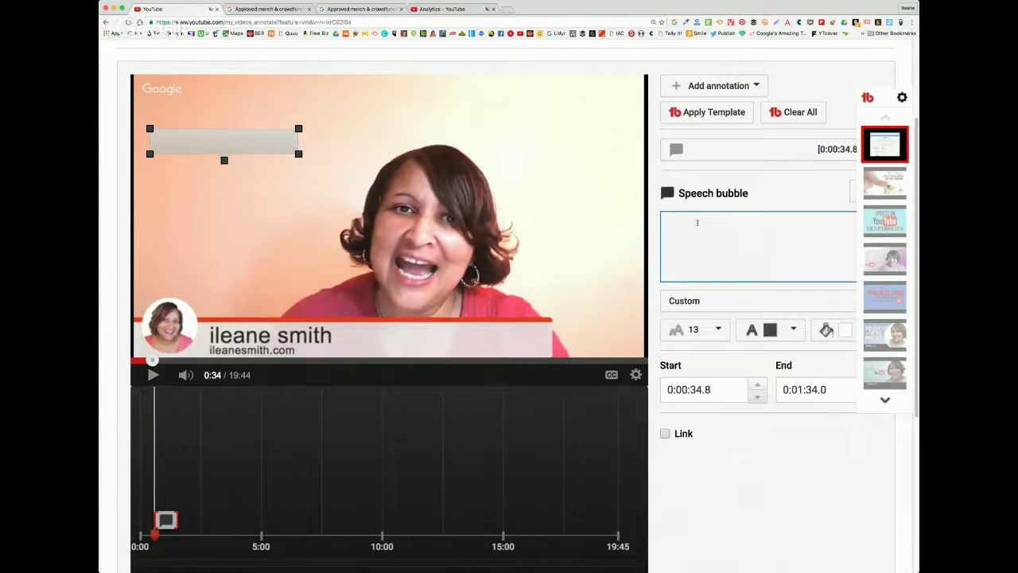
text(visit my )
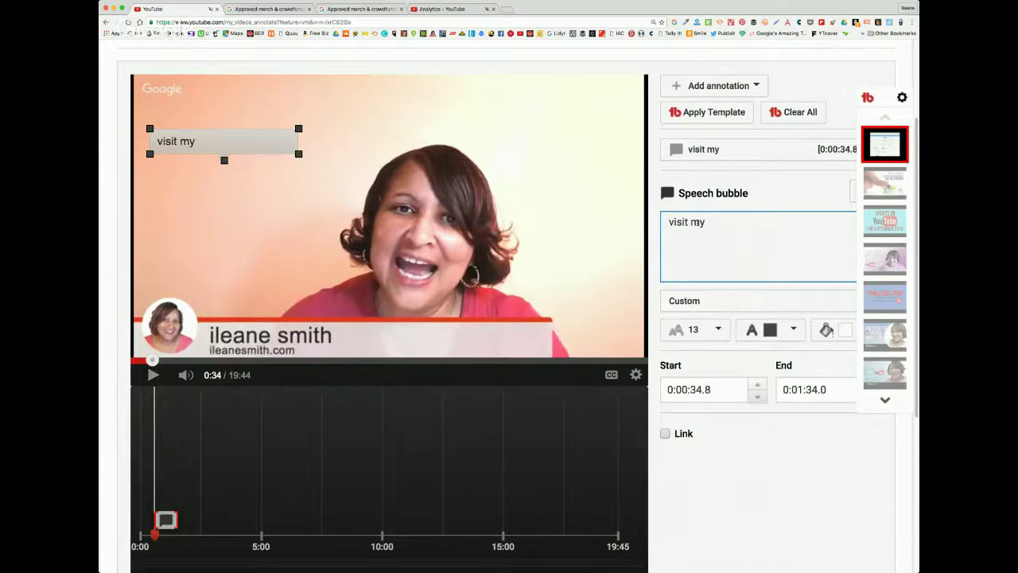
text(blog)
click(903, 99)
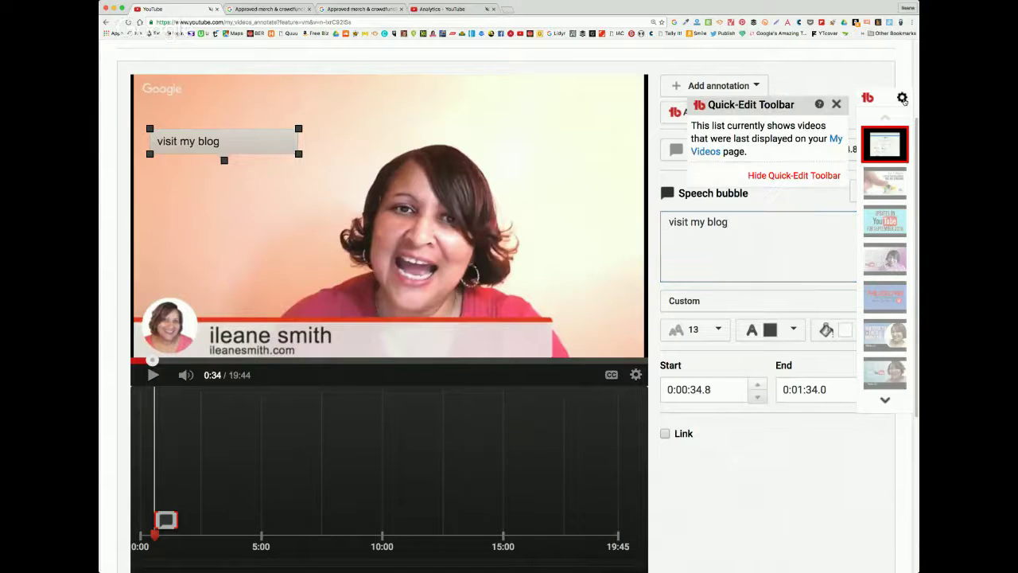
click(836, 104)
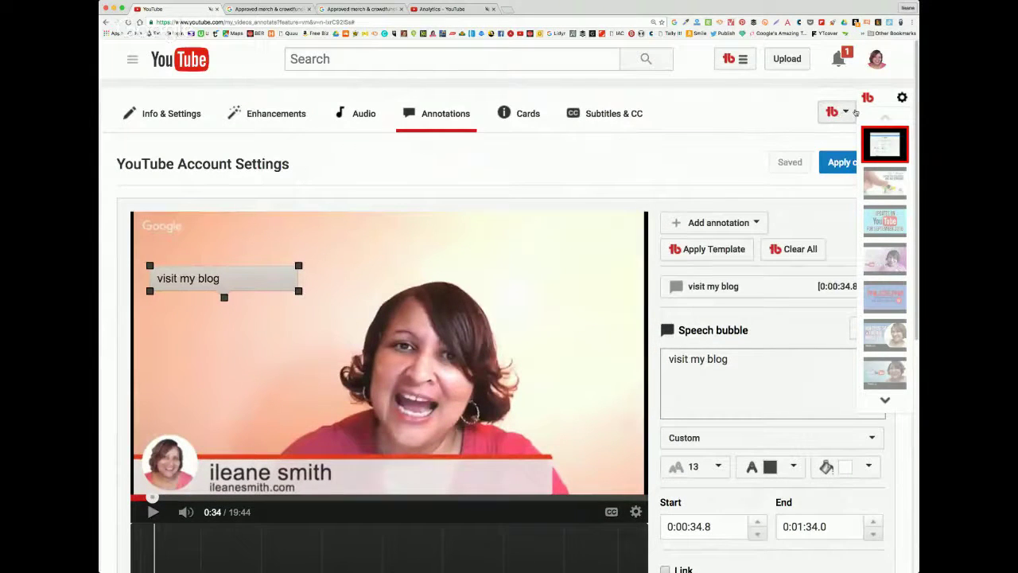
Step: Set the speech bubble's font size to 16
scroll(775, 127, down, 5)
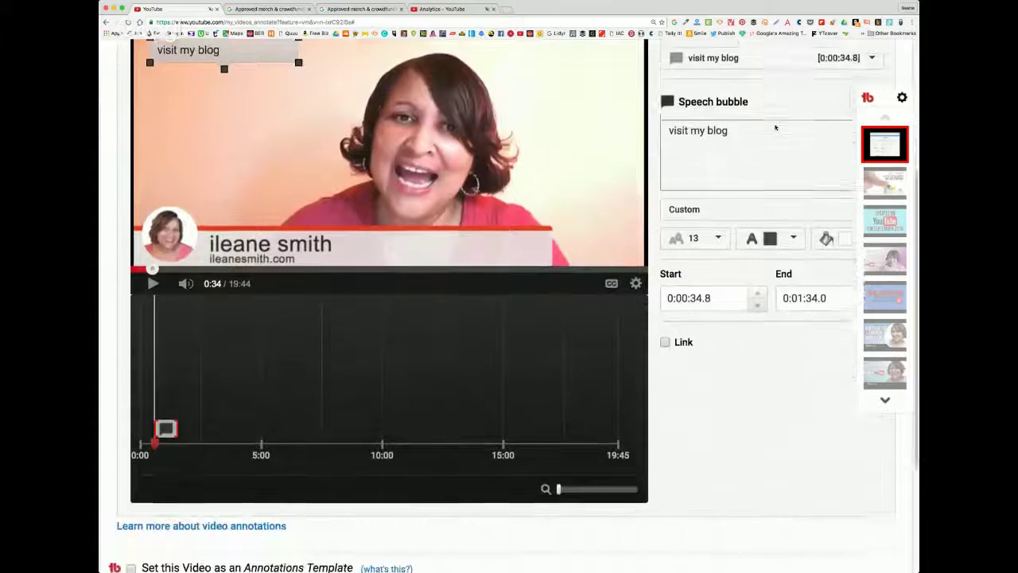
scroll(776, 127, down, 1)
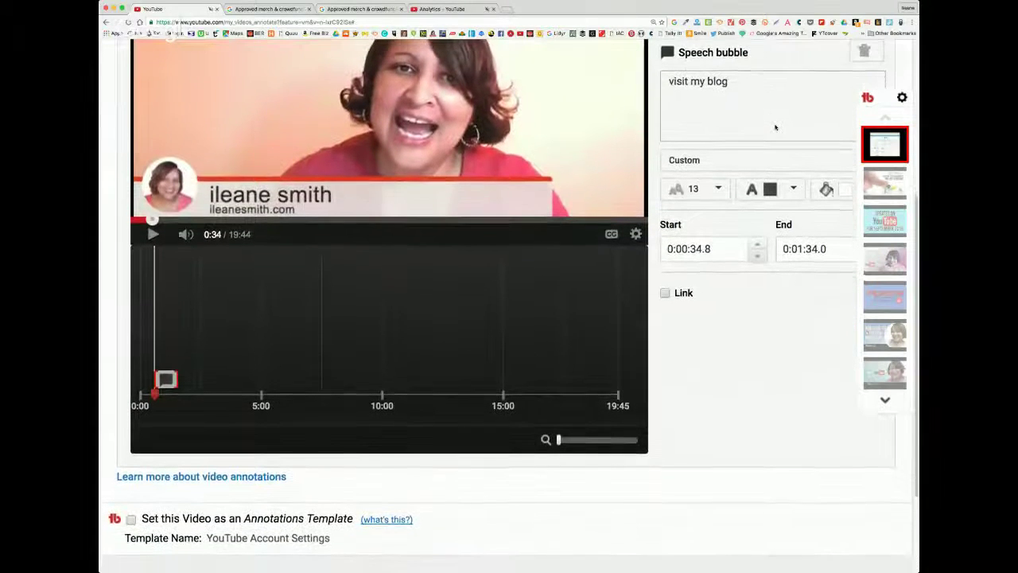
scroll(776, 128, down, 1)
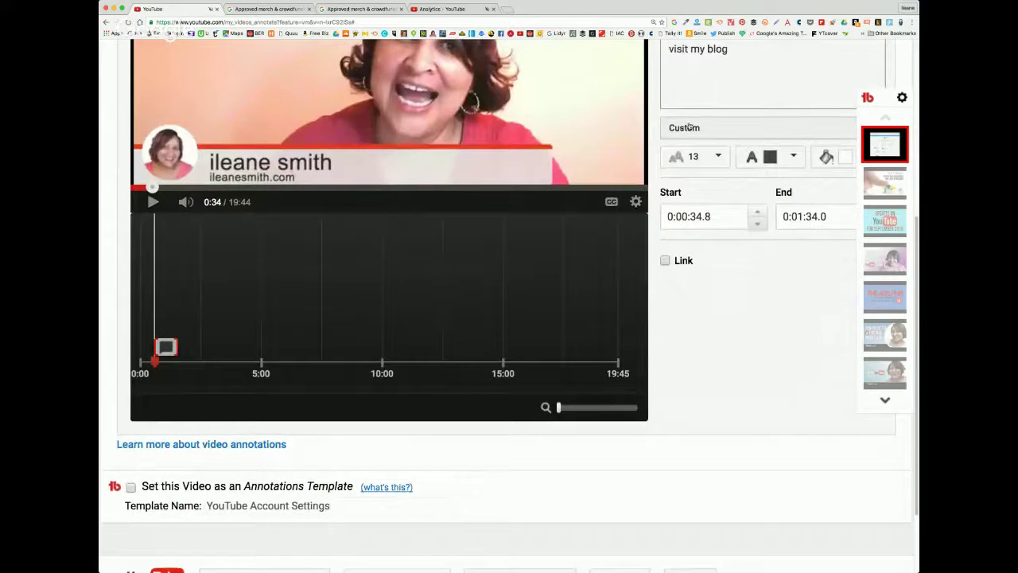
click(719, 157)
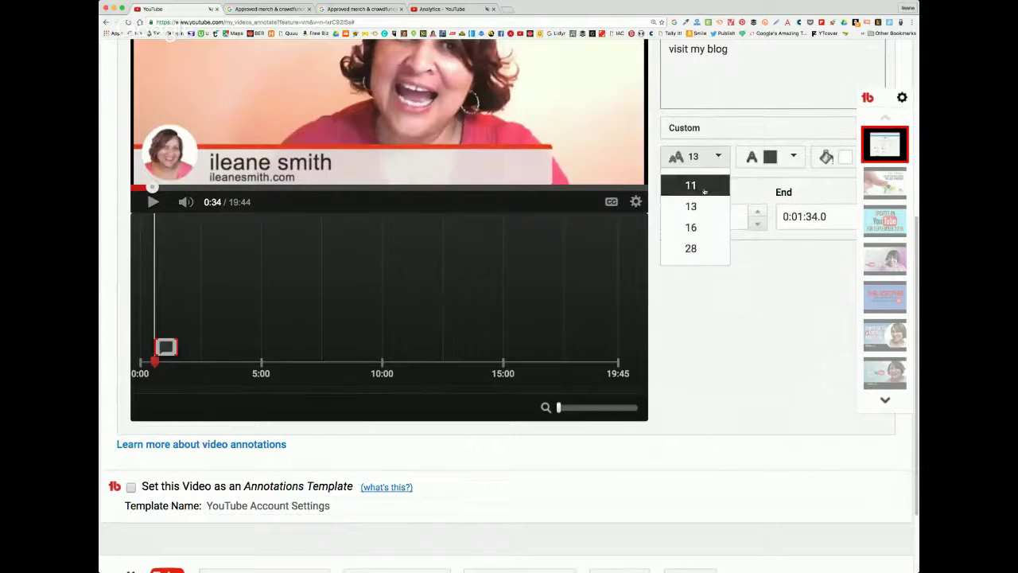
click(691, 227)
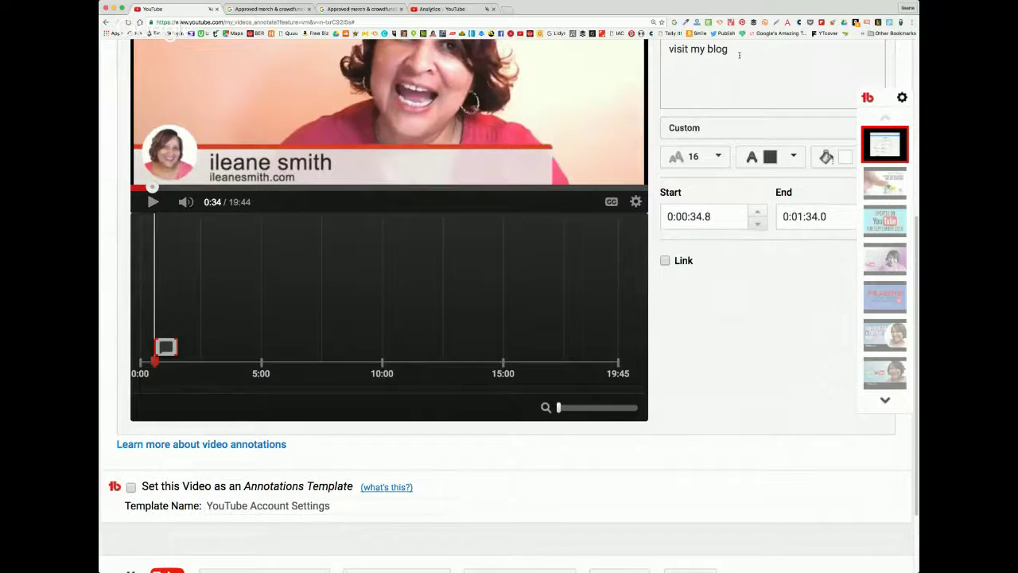
Step: Set the font size of the "visit my blog" speech bubble to 28
scroll(742, 62, up, 2)
drag(730, 98, 651, 95)
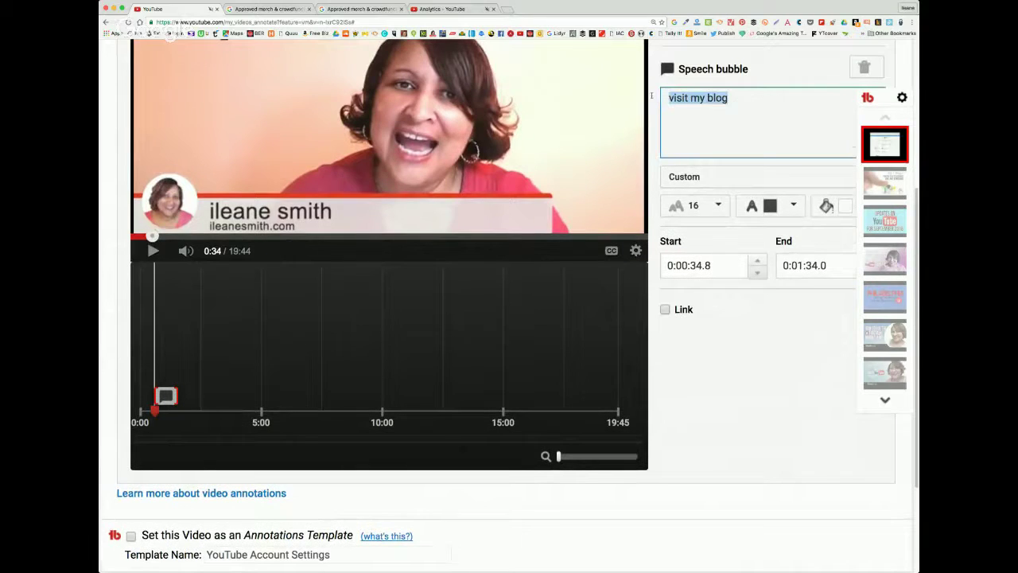
click(719, 206)
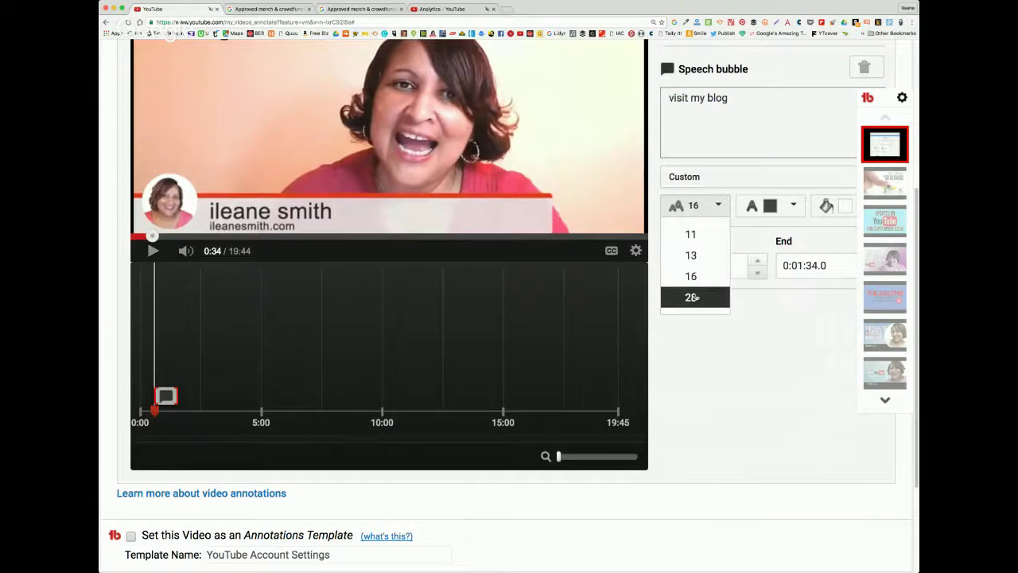
click(692, 296)
scroll(725, 149, up, 1)
scroll(725, 150, up, 4)
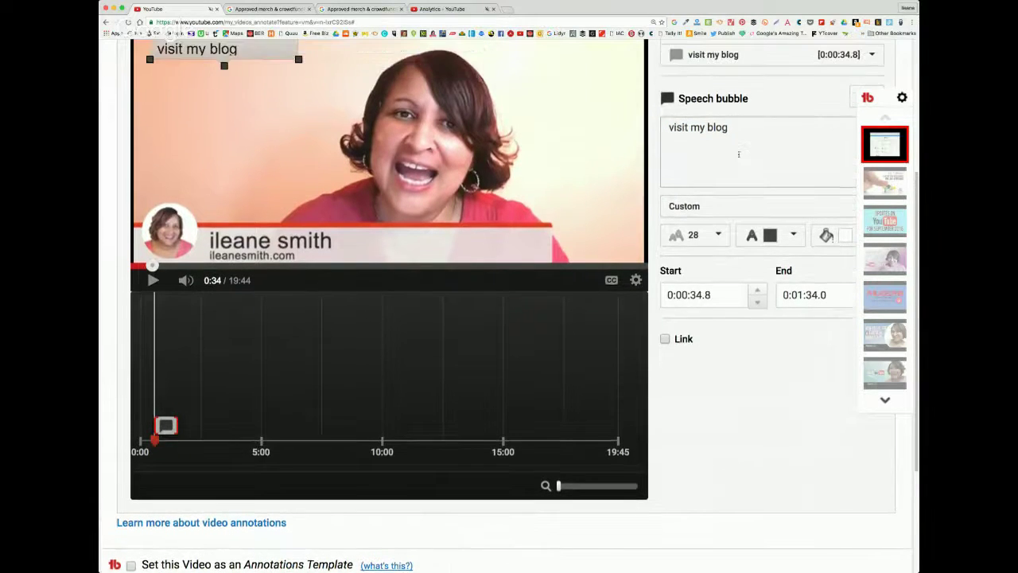
drag(739, 203, 665, 195)
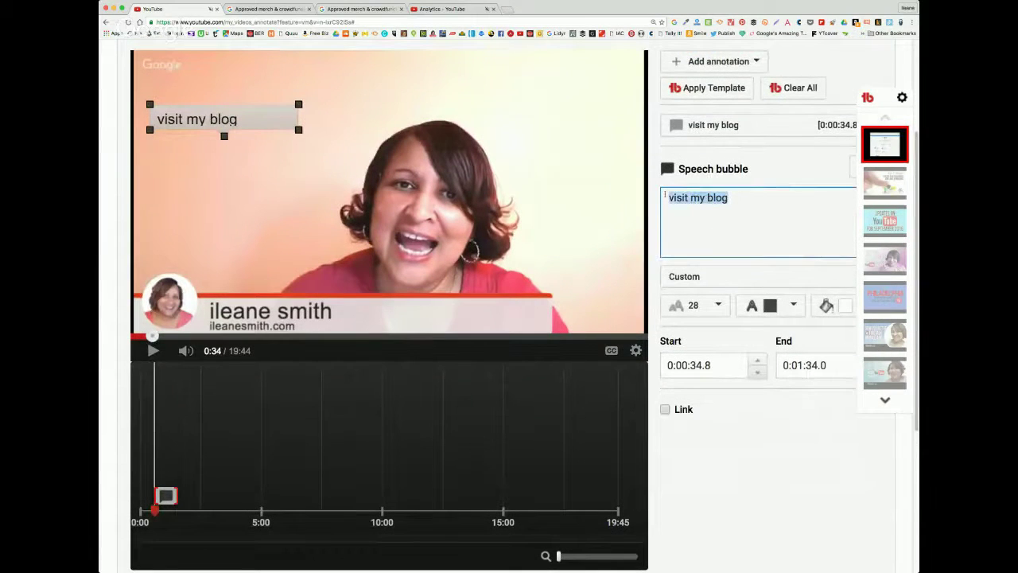
click(712, 307)
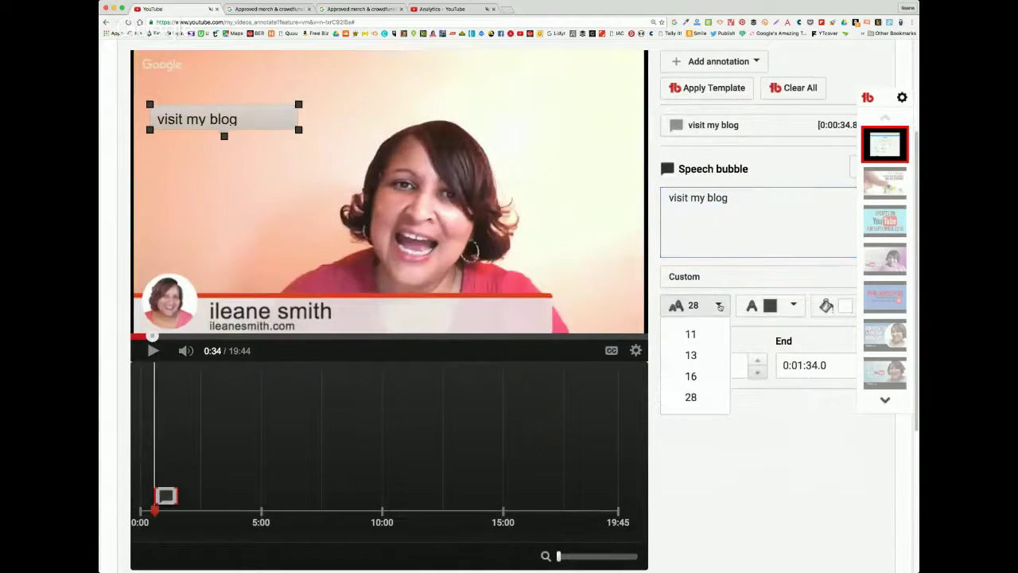
click(693, 396)
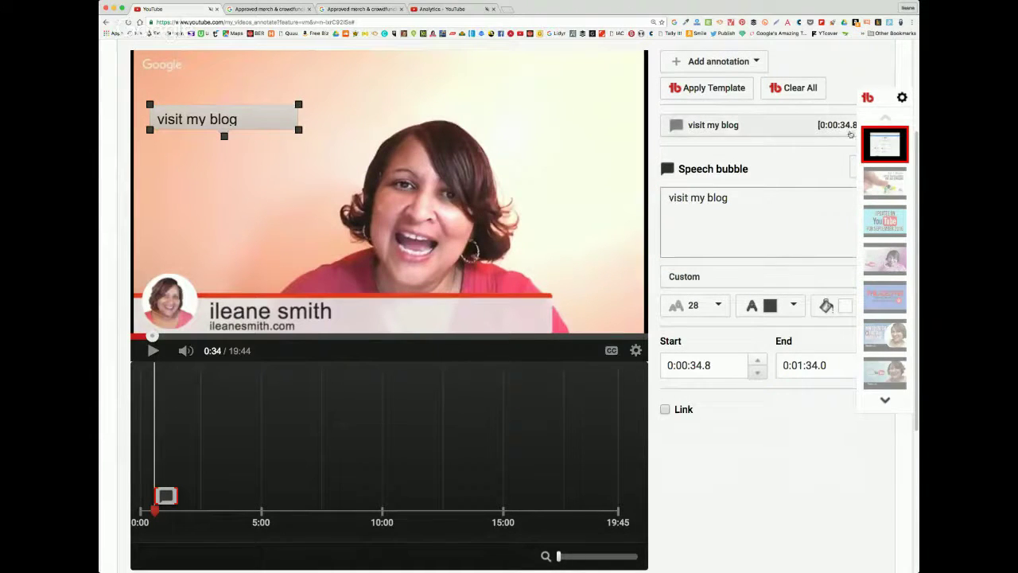
Step: Give the speech bubble white text on a red background
scroll(794, 124, down, 2)
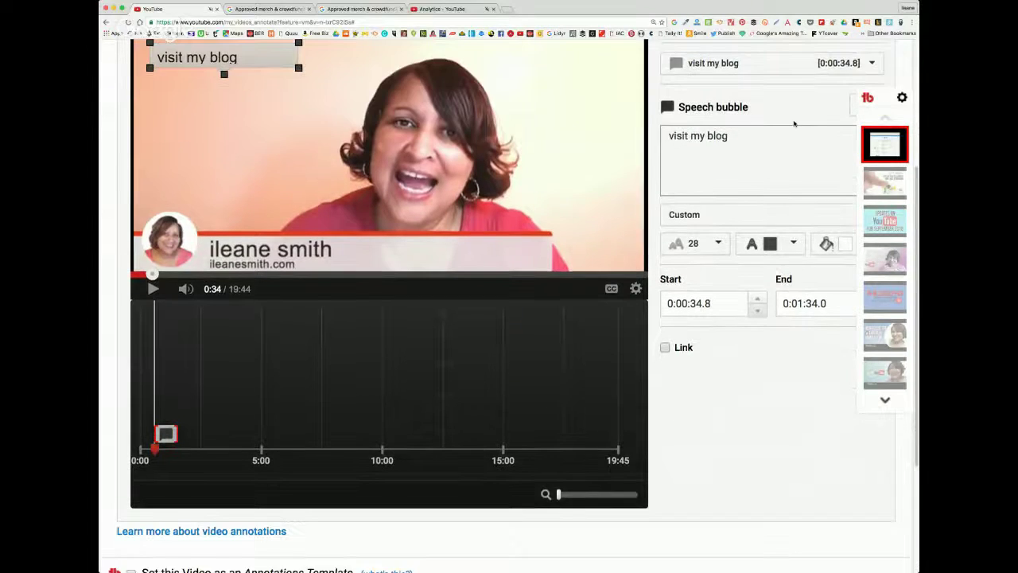
scroll(794, 124, down, 3)
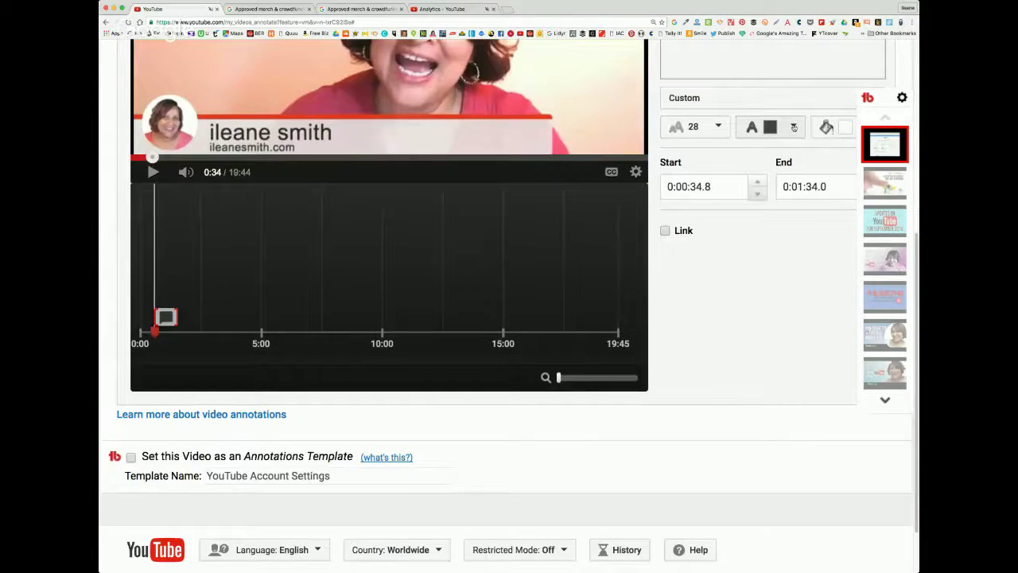
click(794, 127)
click(753, 151)
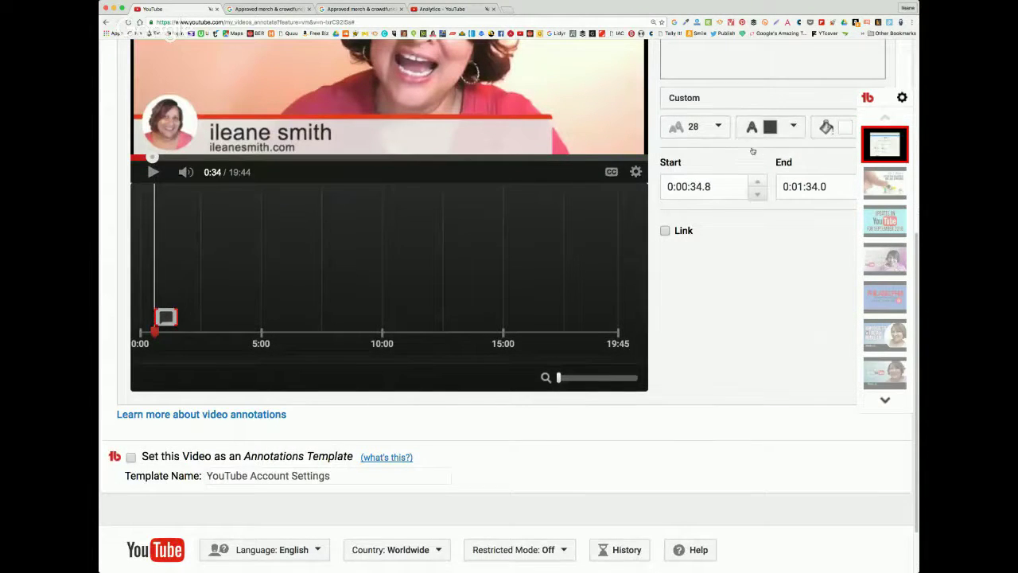
scroll(783, 141, up, 1)
click(845, 155)
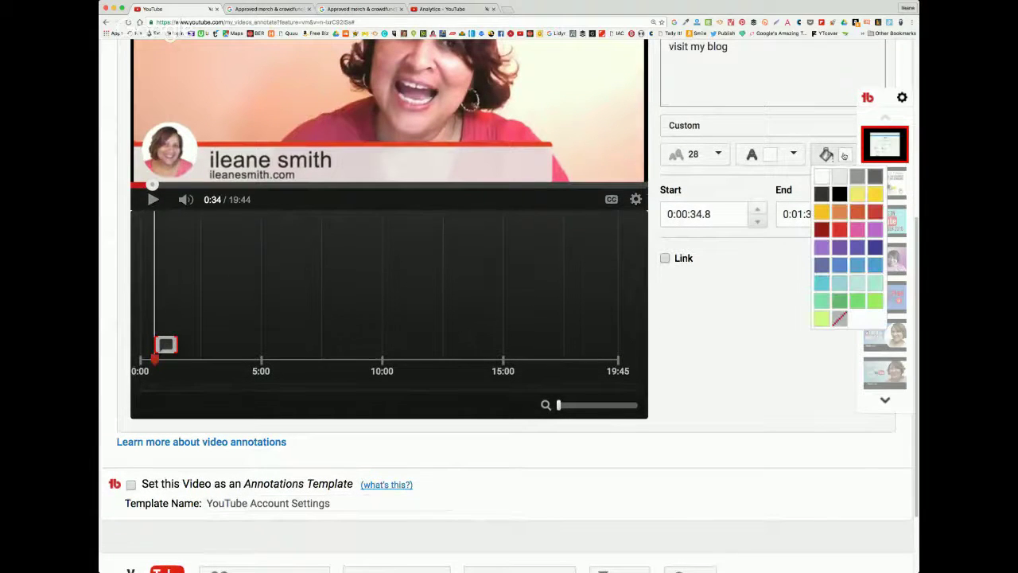
click(839, 230)
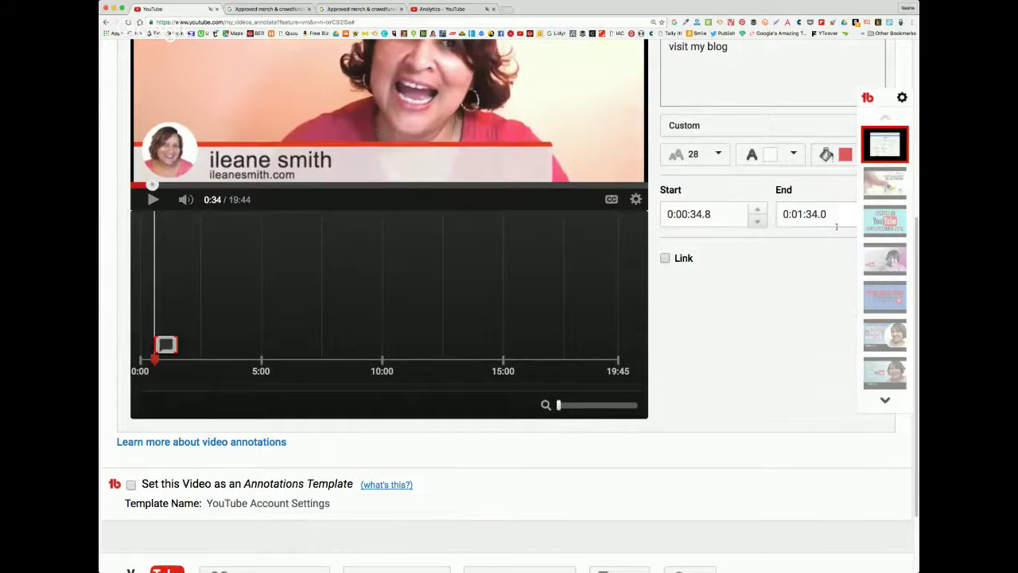
Step: Enlarge the speech bubble on the video in both width and height so its text fits at full size
scroll(766, 204, up, 4)
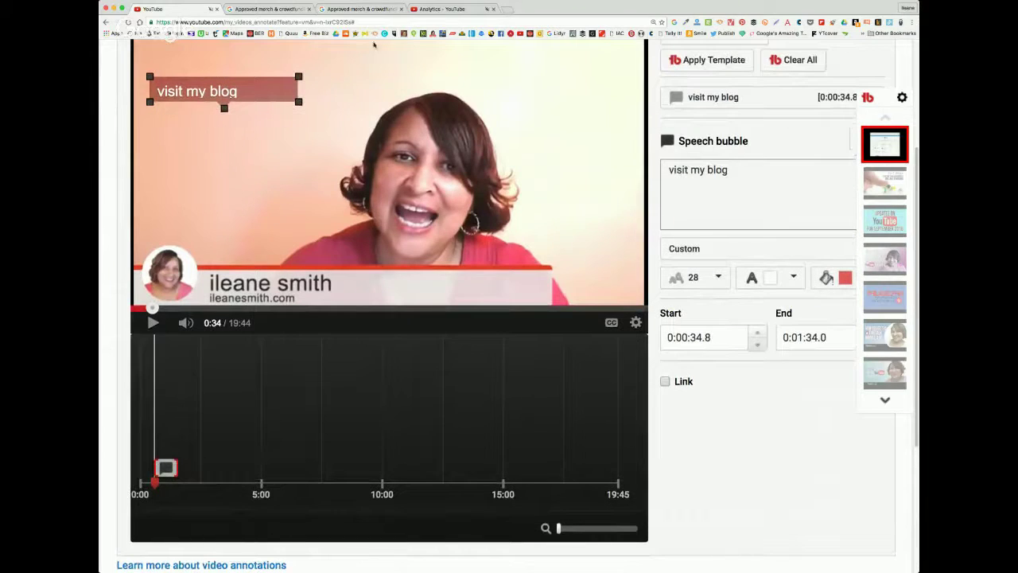
drag(299, 103, 321, 137)
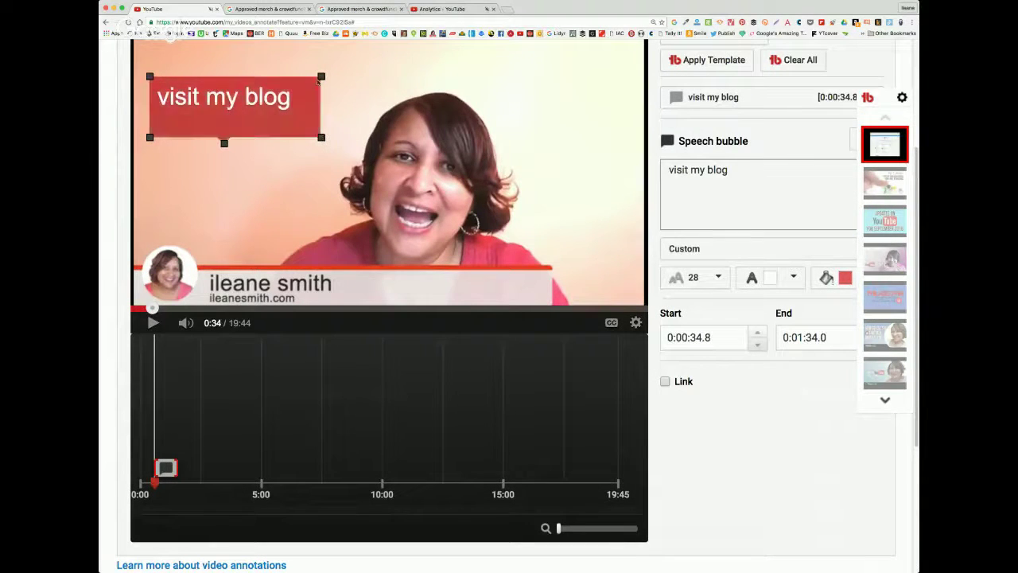
drag(322, 77, 334, 68)
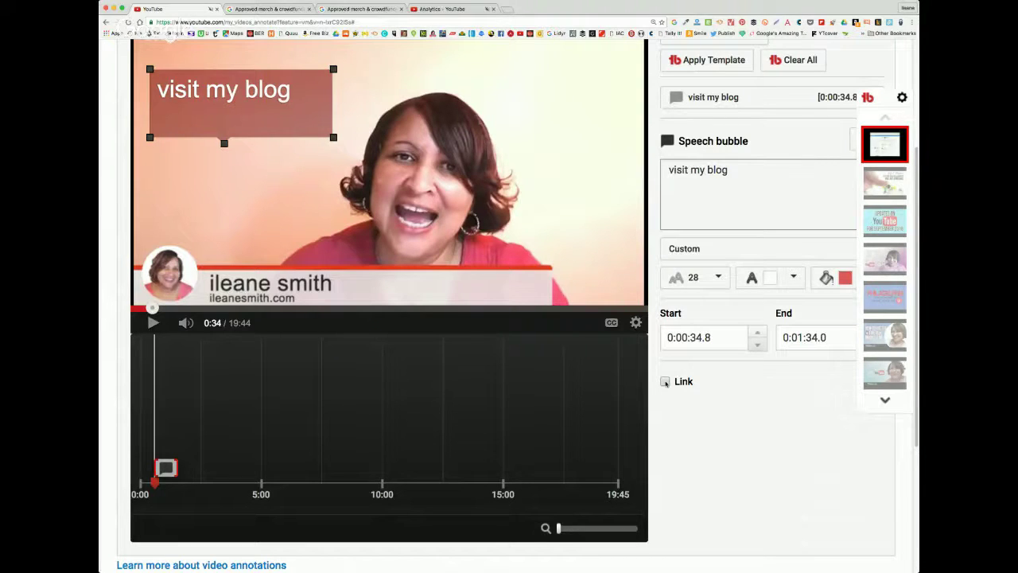
Step: Enable a link on the "visit my blog" speech bubble and set its link type to Associated Website
click(666, 382)
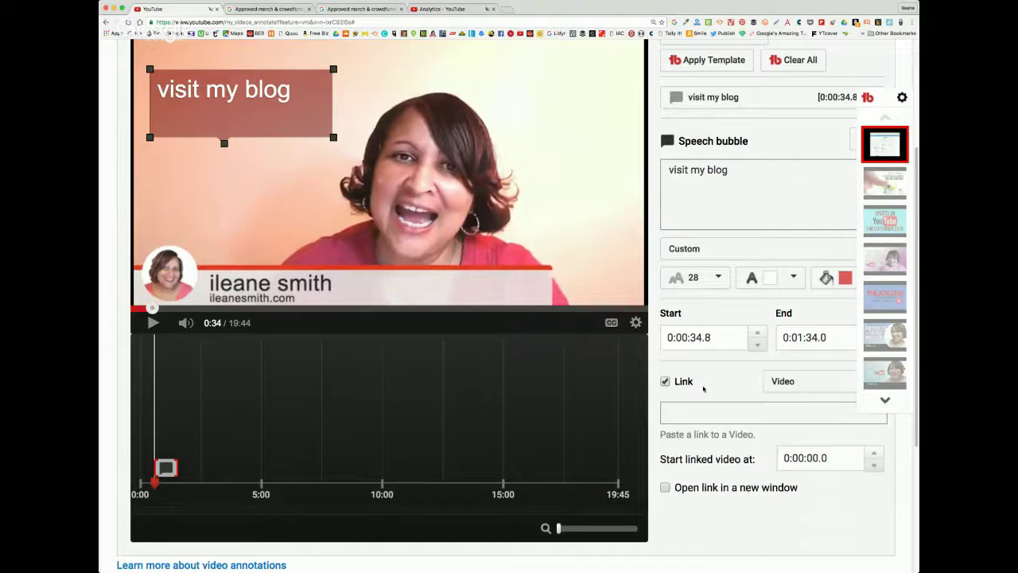
click(701, 416)
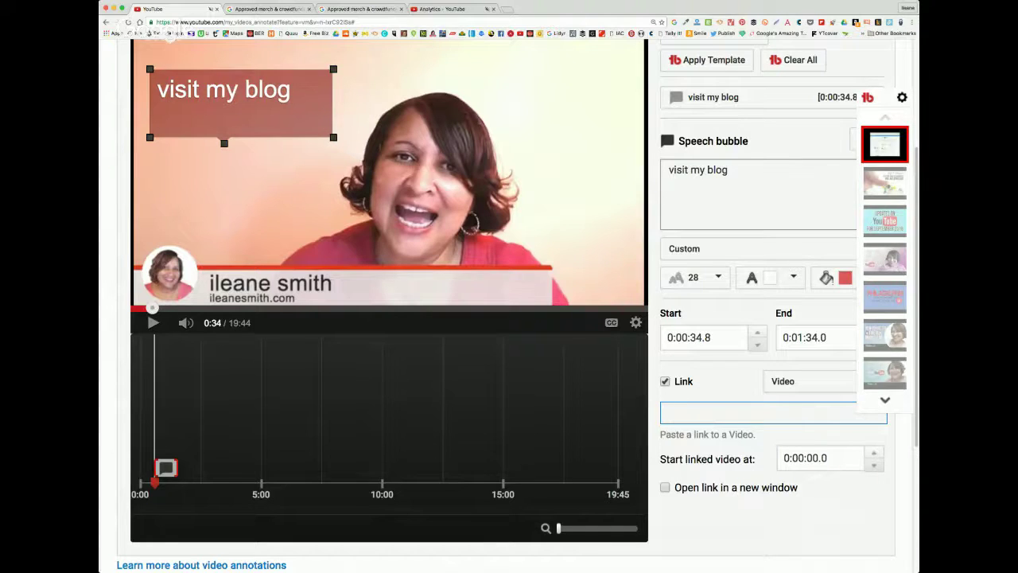
scroll(677, 271, down, 3)
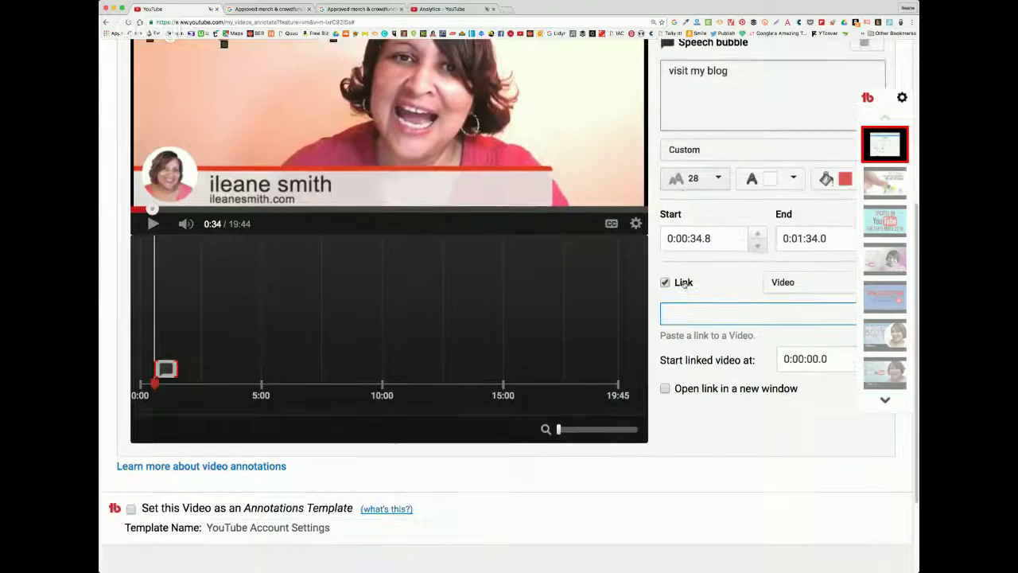
scroll(728, 272, down, 3)
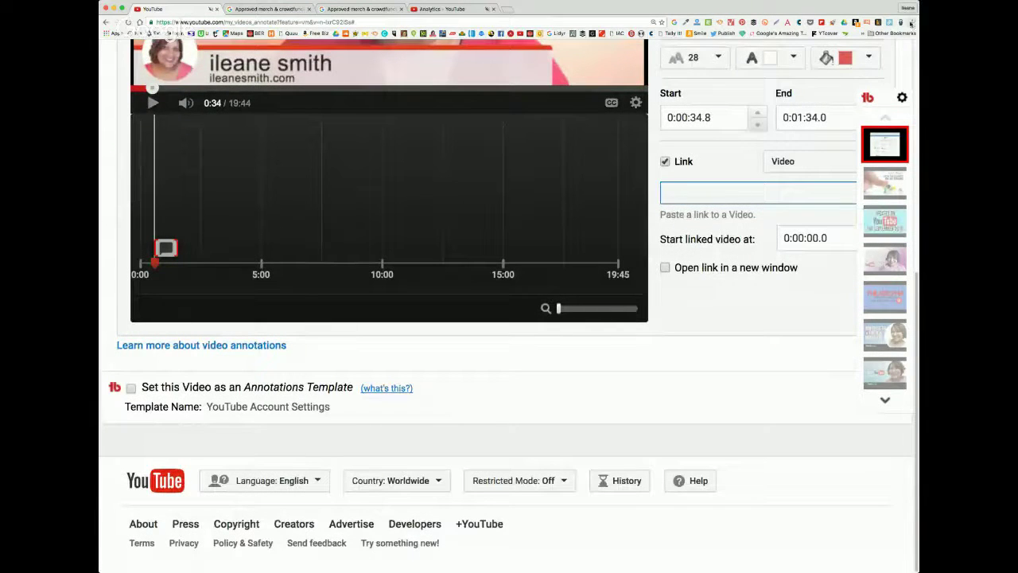
key(super+minus)
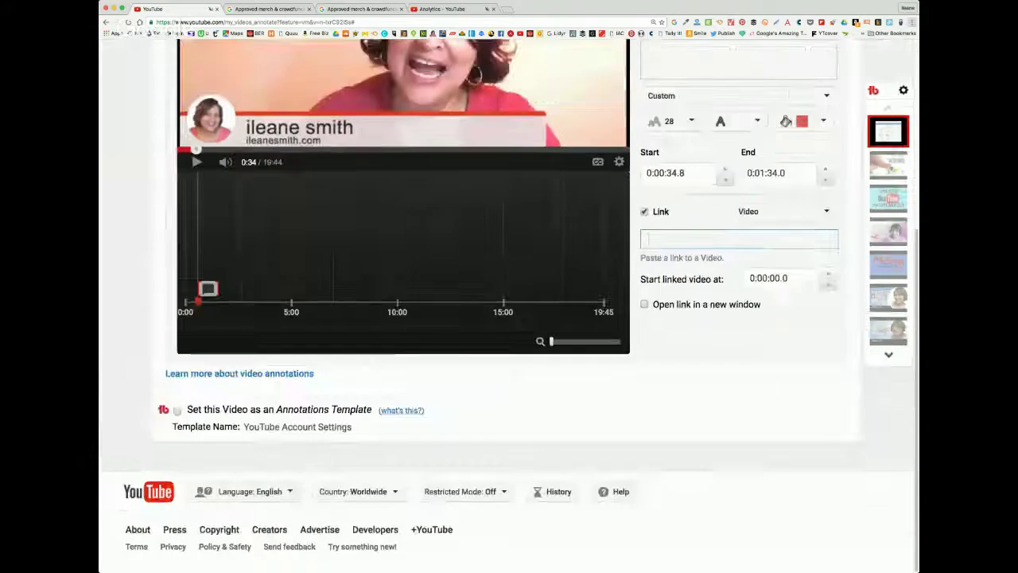
click(825, 211)
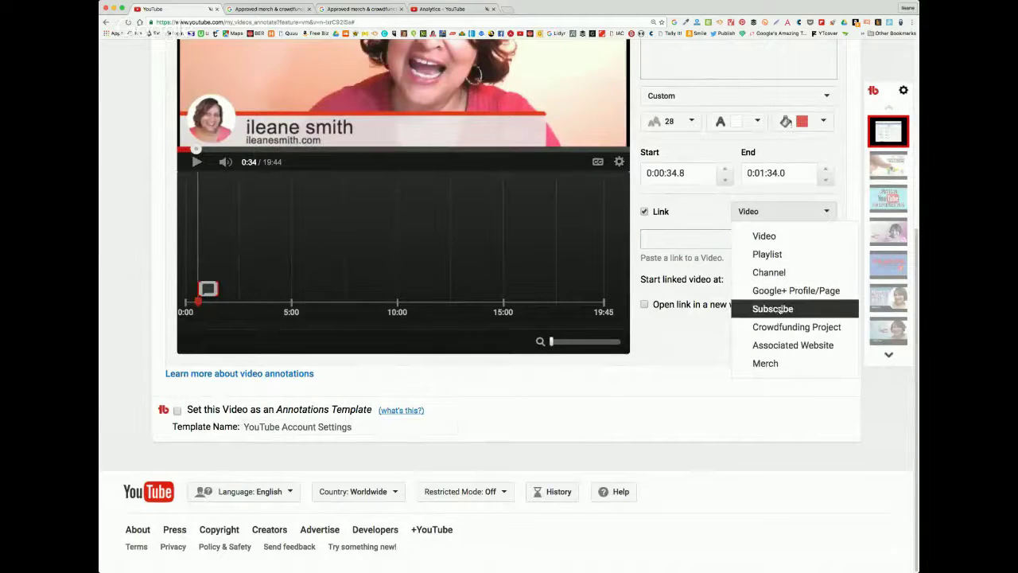
click(781, 345)
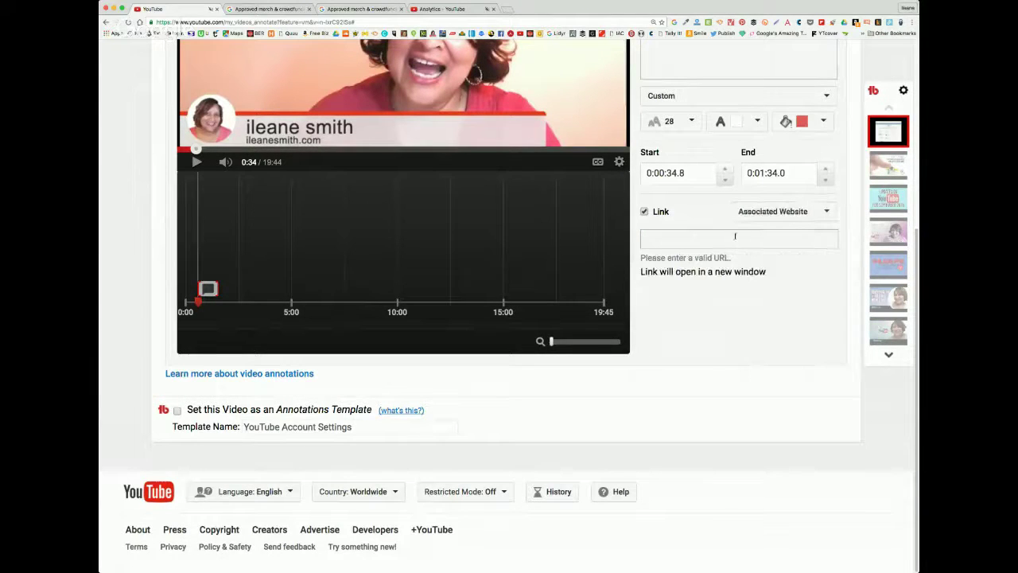
click(646, 239)
text(ht)
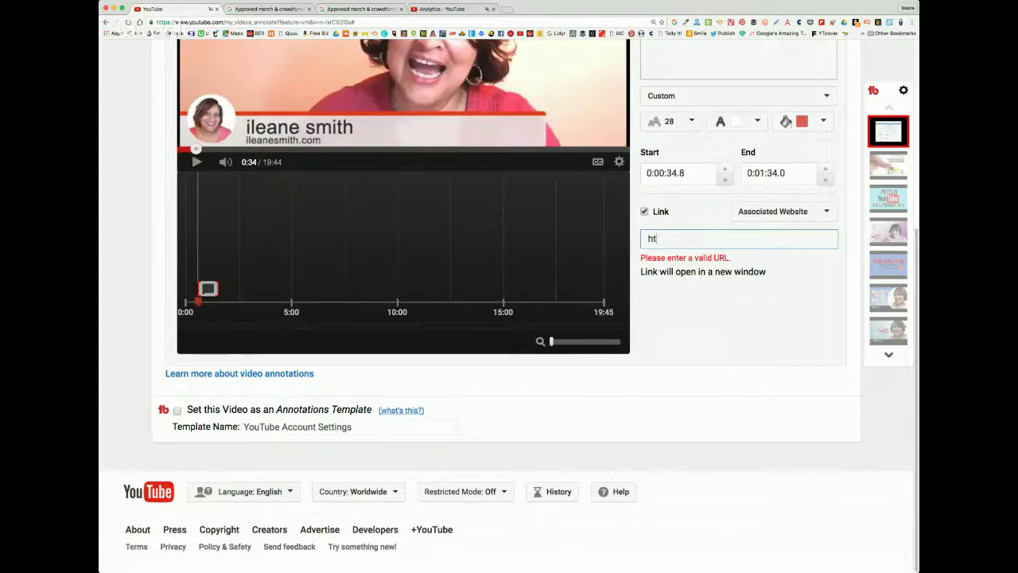
text(tp://ileanesmith.com)
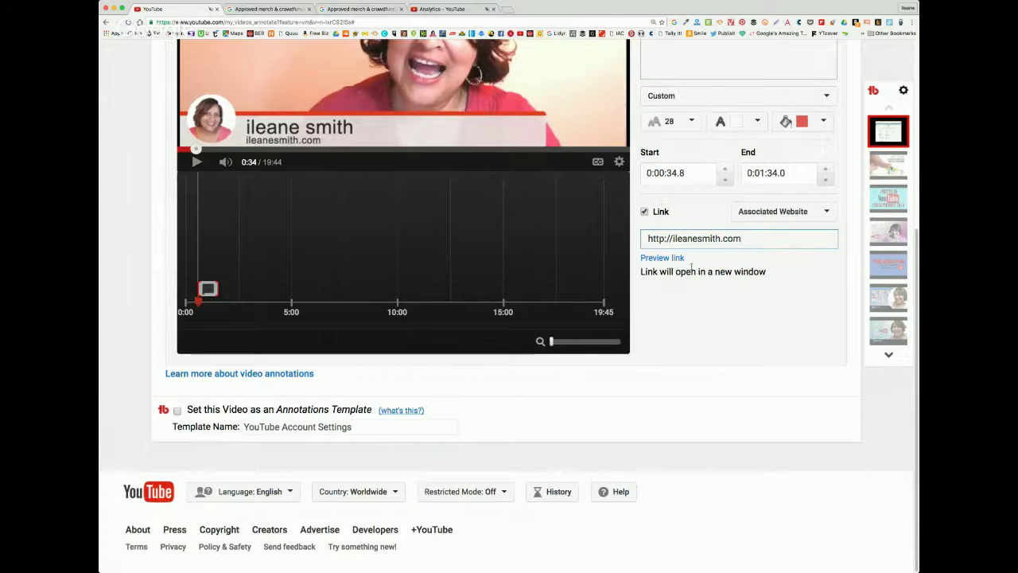
scroll(780, 265, up, 7)
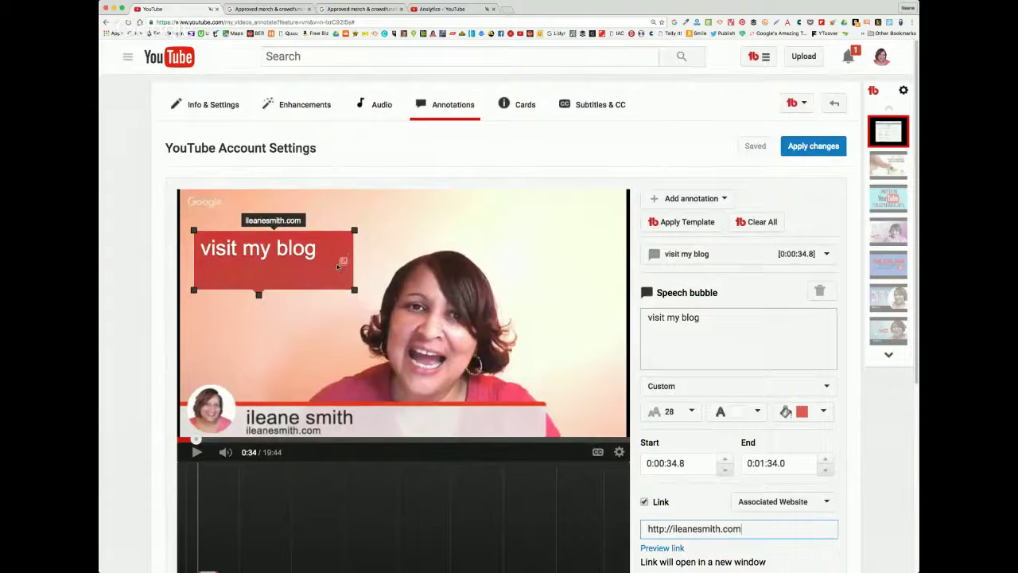
Step: Open the list of annotation types that can be added to the video
scroll(348, 284, down, 1)
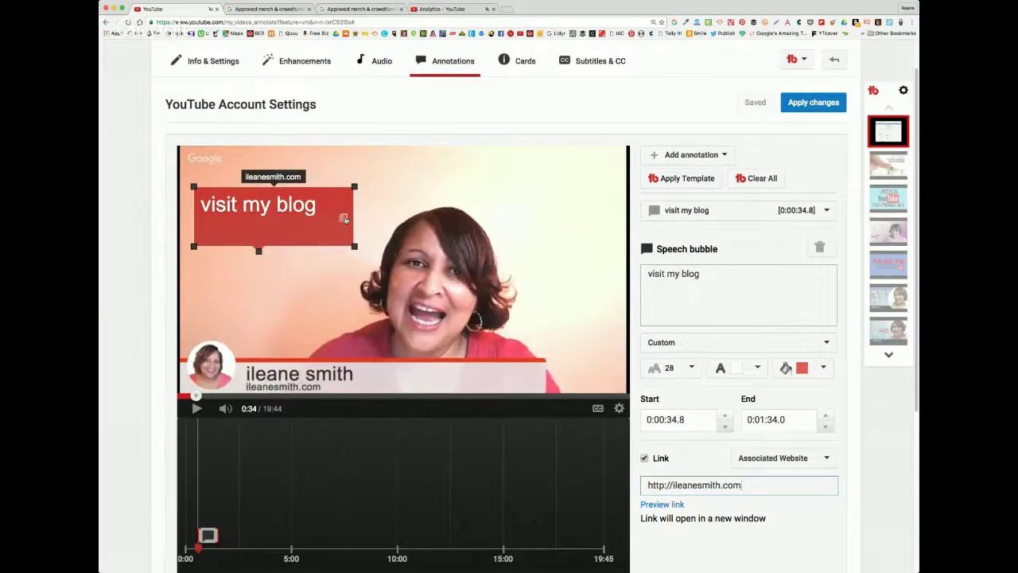
scroll(492, 109, down, 1)
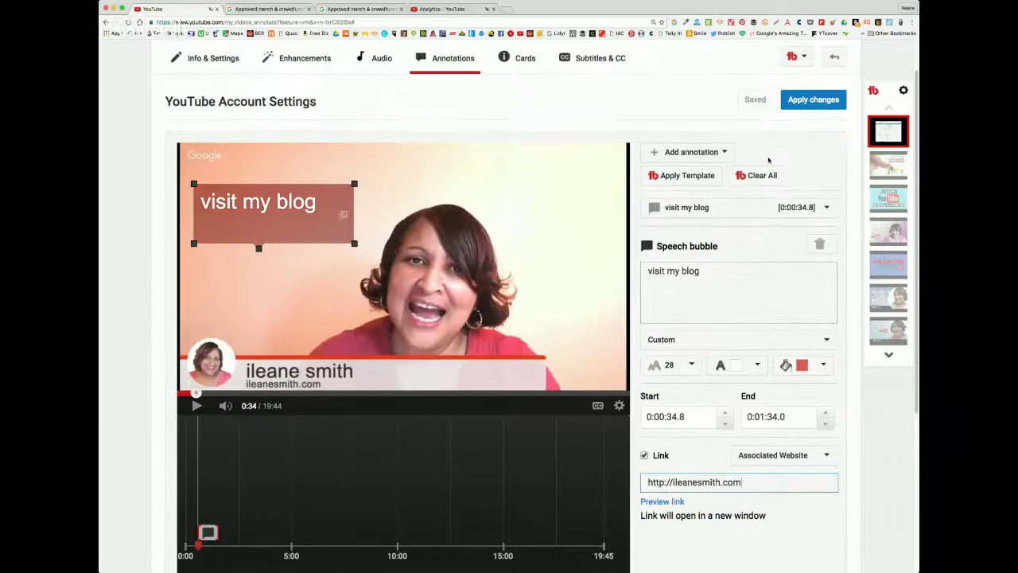
click(726, 152)
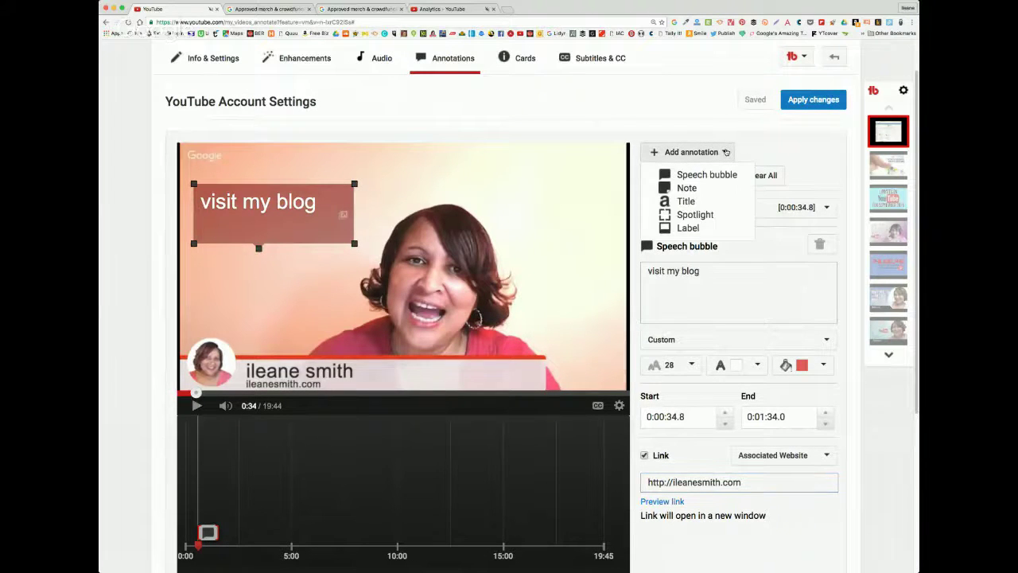